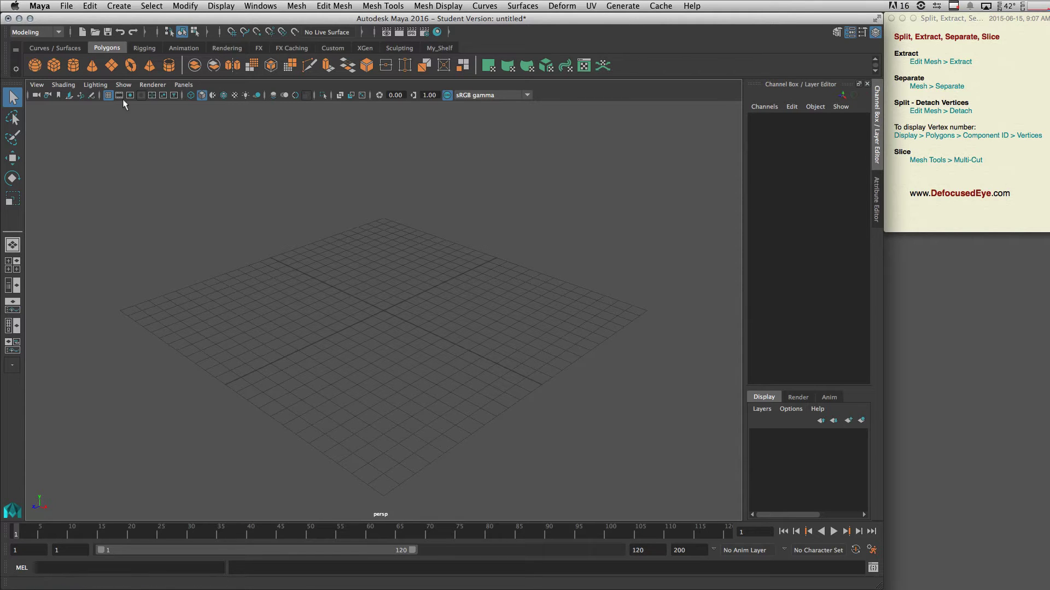
# Create a default polygon cube, pCube1, from the Polygon Cube shelf icon.
pyautogui.click(55, 64)
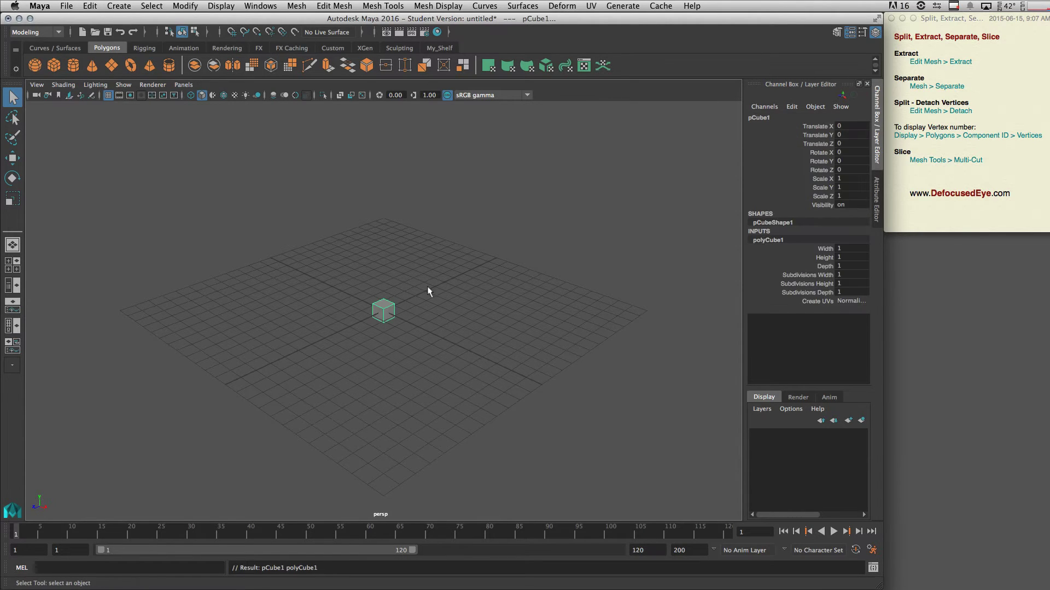
# Frame the cube, show the Outliner beside the perspective view, and select the cube's right face.
pyautogui.press('f')
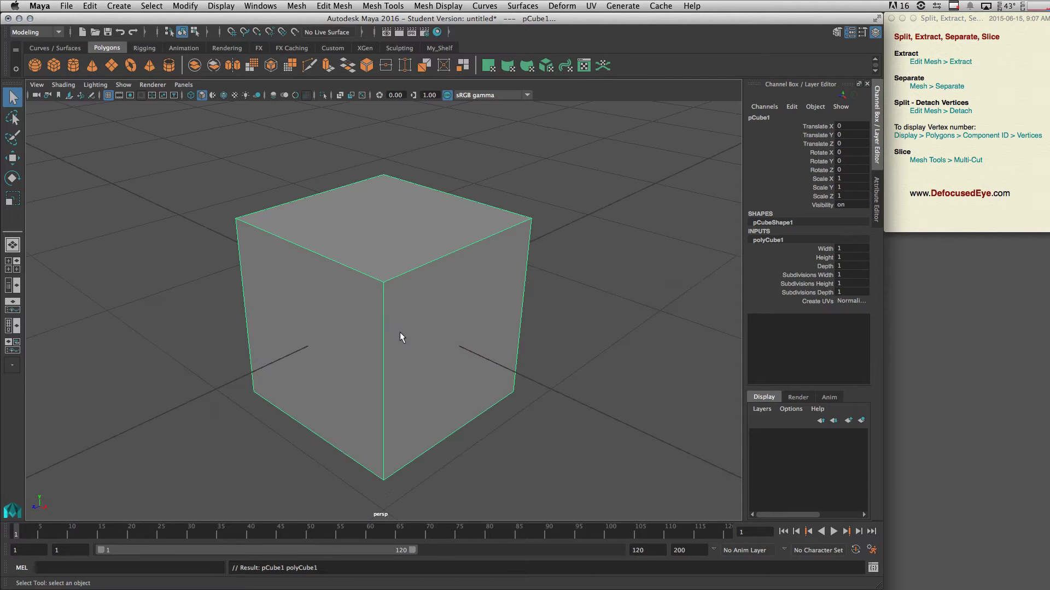
pyautogui.click(15, 287)
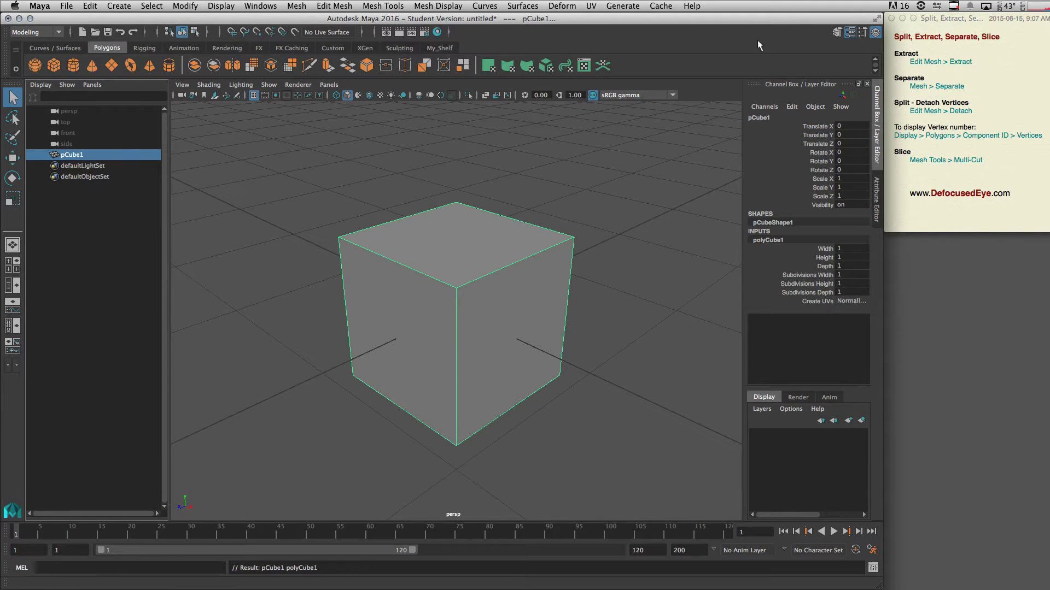
pyautogui.rightClick(469, 269)
pyautogui.click(468, 298)
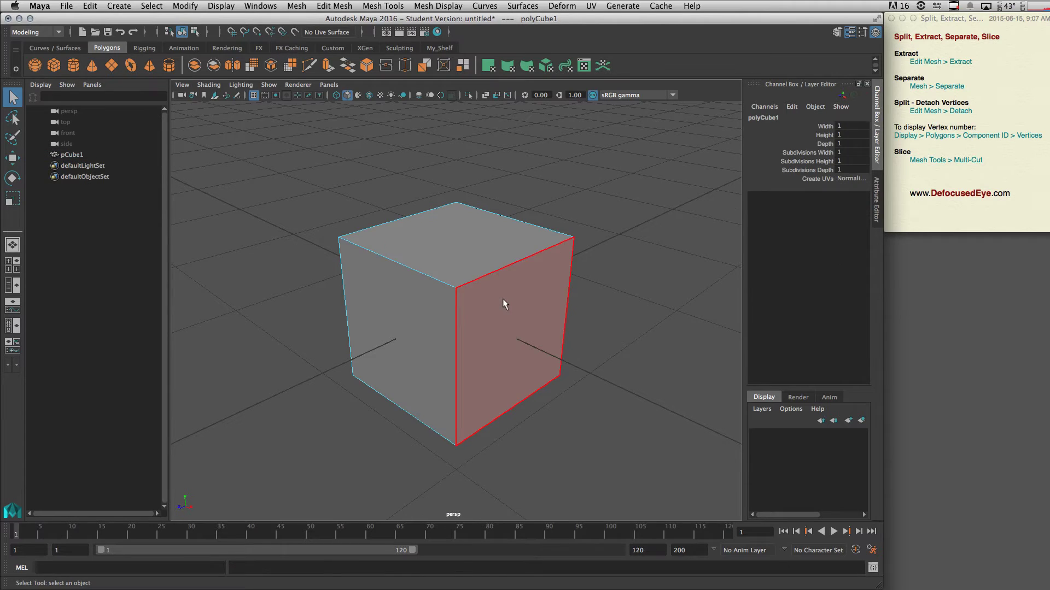
pyautogui.click(503, 299)
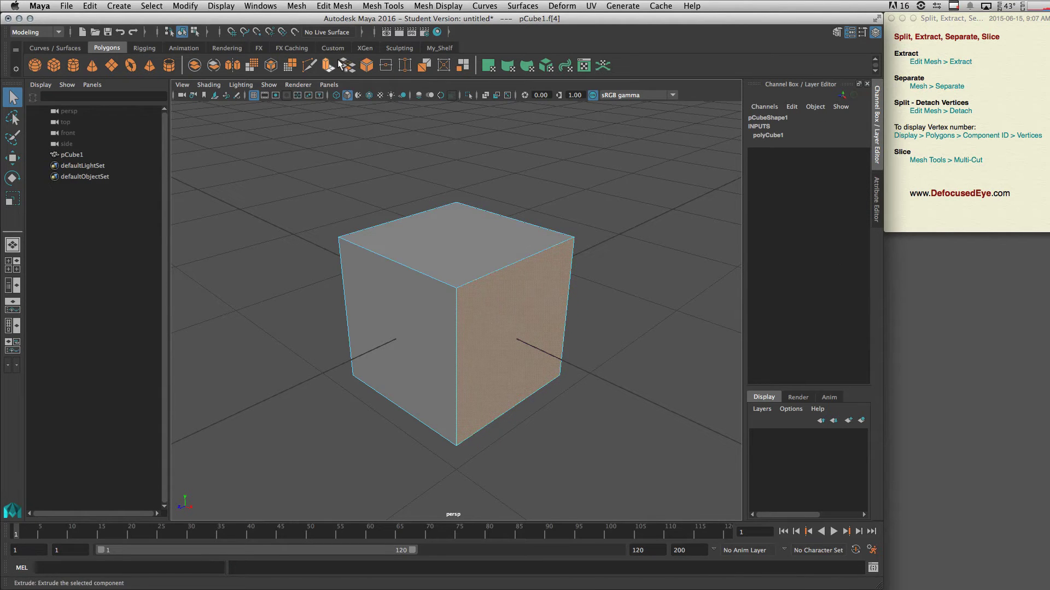
# Extract the cube's right face with Edit Mesh > Extract, then undo it.
pyautogui.click(349, 6)
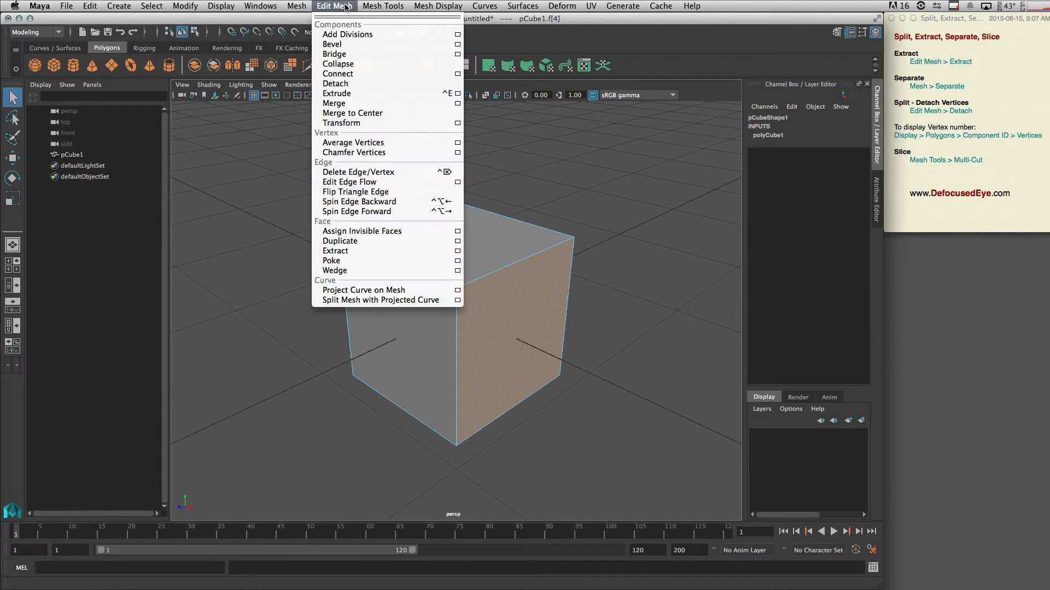
pyautogui.click(336, 251)
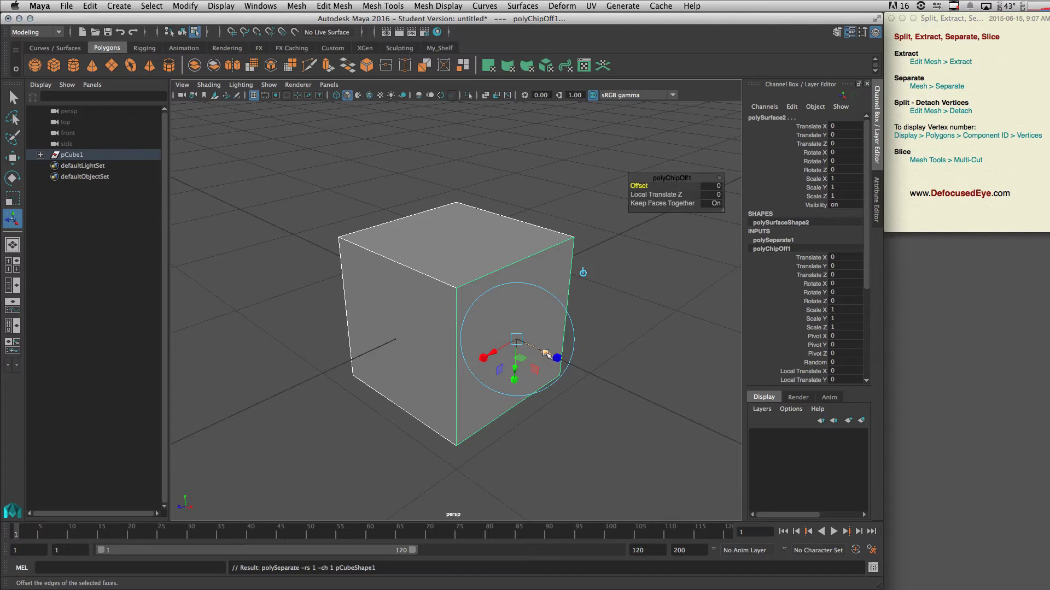
pyautogui.press('z')
# Open Extract Options (offset 0.0000) and apply an extraction of the right face.
pyautogui.click(222, 6)
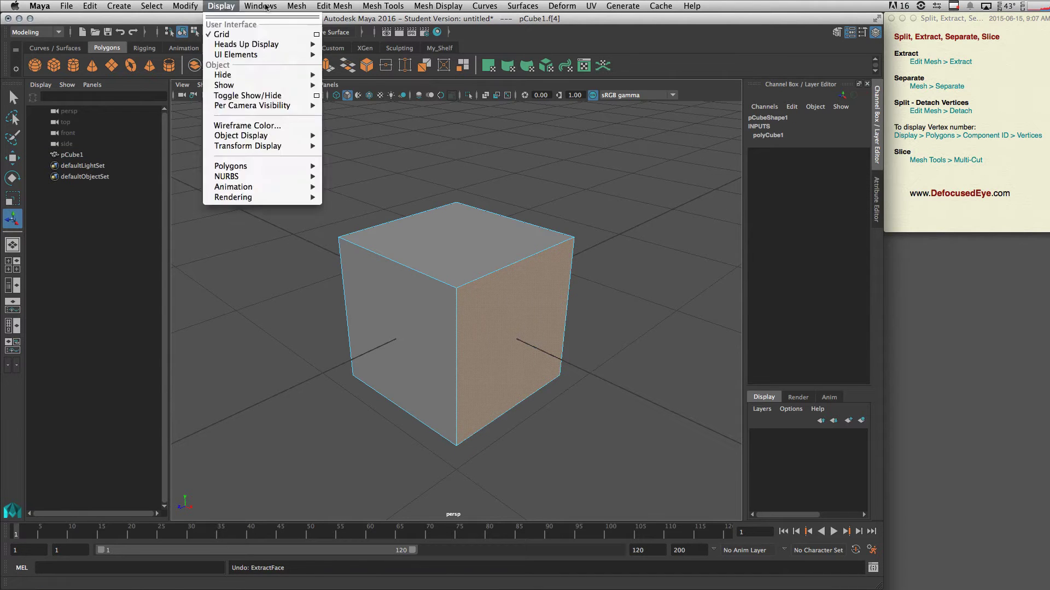
pyautogui.moveTo(334, 6)
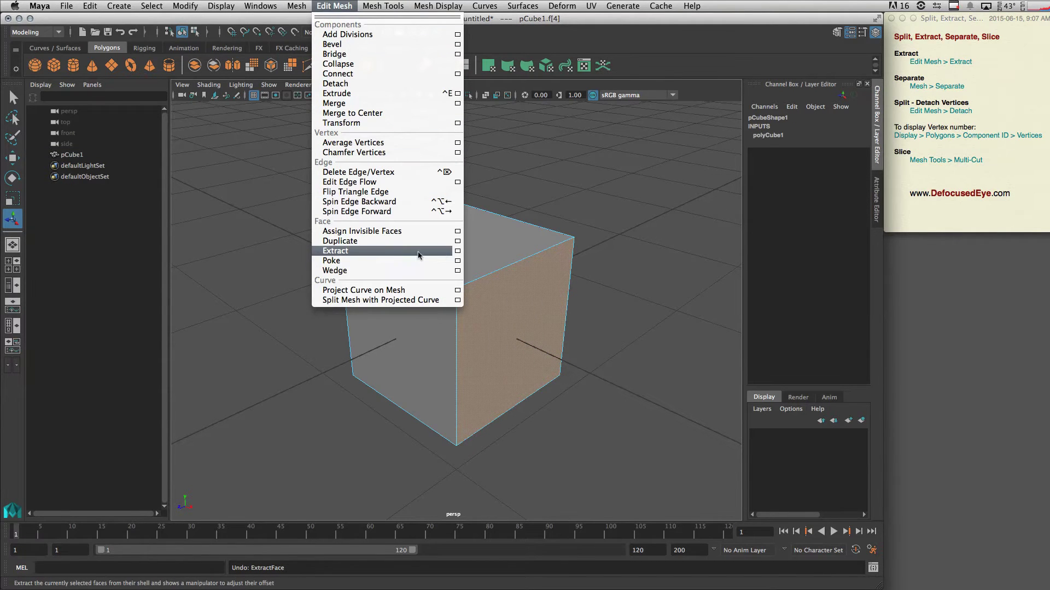
pyautogui.click(458, 251)
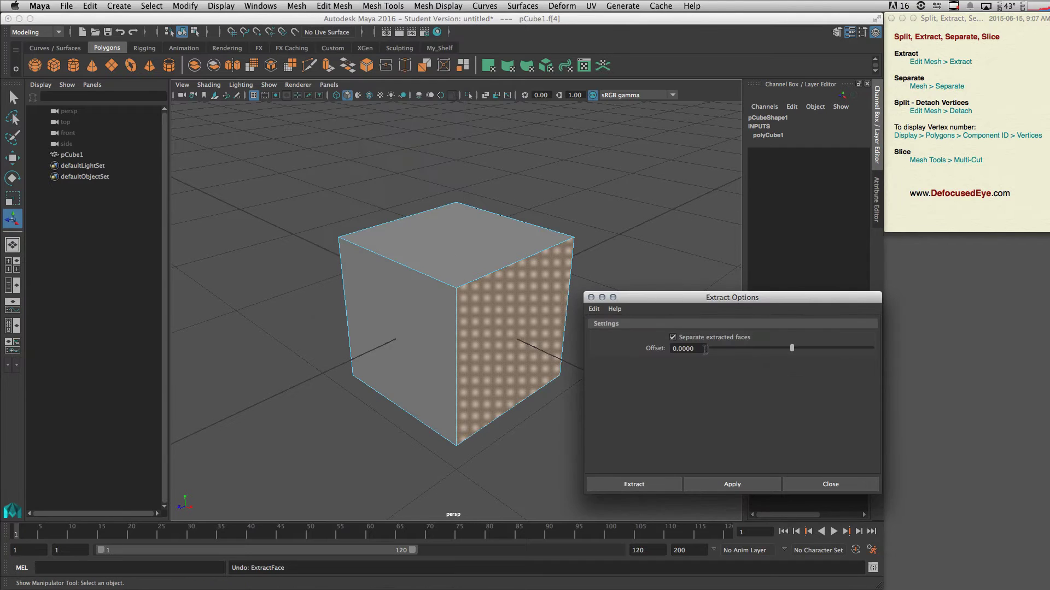
pyautogui.moveTo(743, 296); pyautogui.dragTo(789, 244)
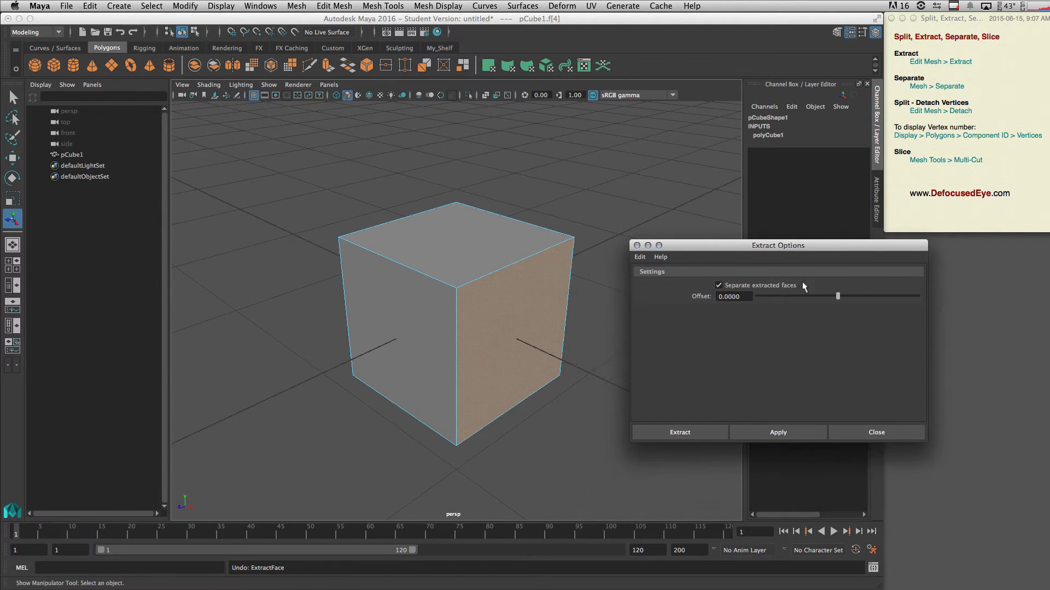
pyautogui.click(782, 431)
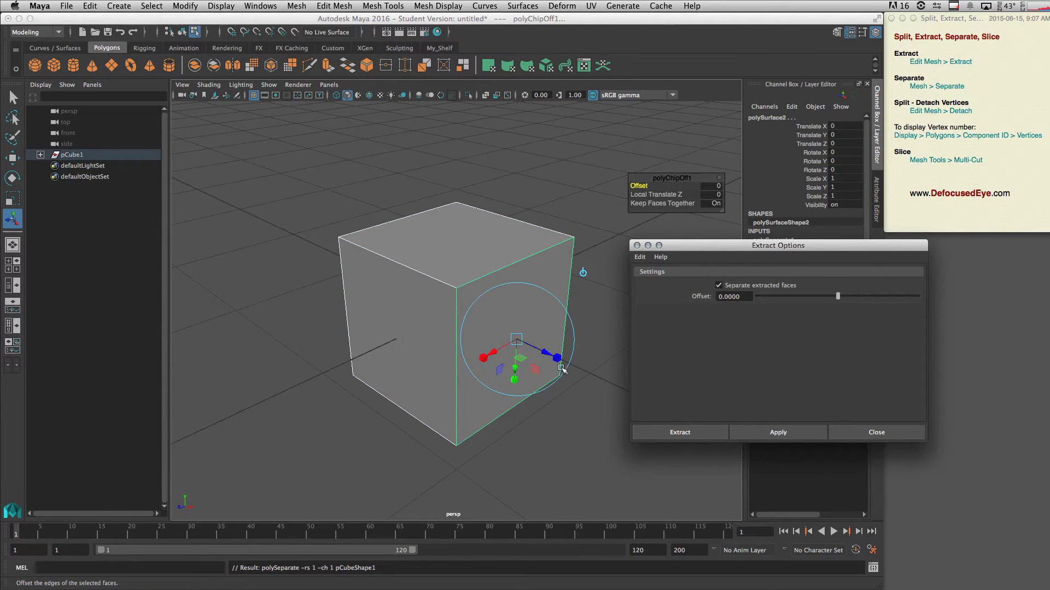
# Check polySurface1 and polySurface2 in the Outliner, then undo back to the whole cube.
pyautogui.moveTo(560, 359); pyautogui.dragTo(45, 153)
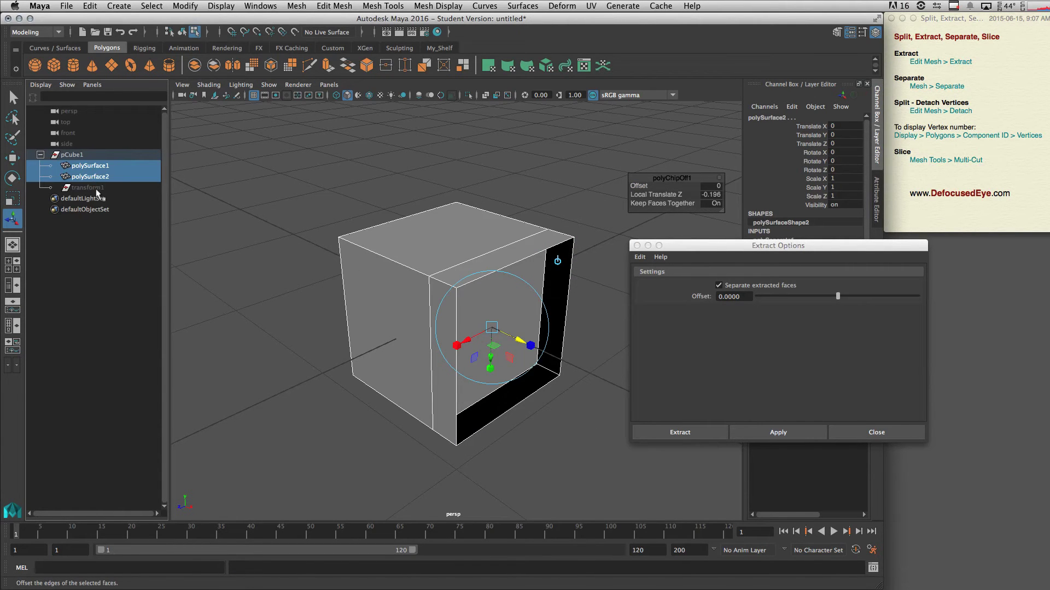
pyautogui.click(99, 176)
pyautogui.click(102, 166)
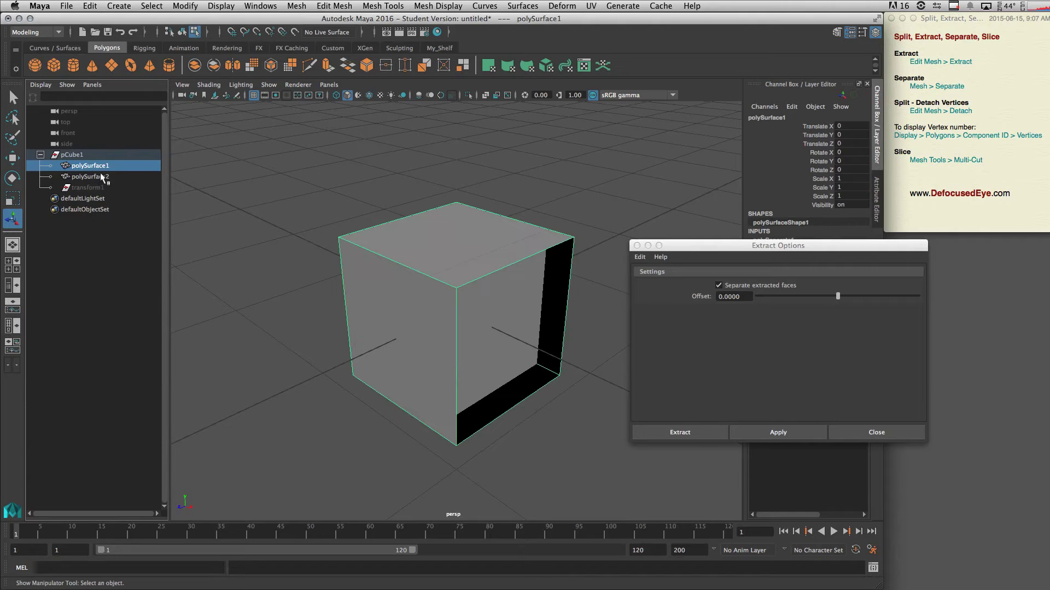
pyautogui.click(103, 177)
pyautogui.click(102, 167)
pyautogui.click(102, 177)
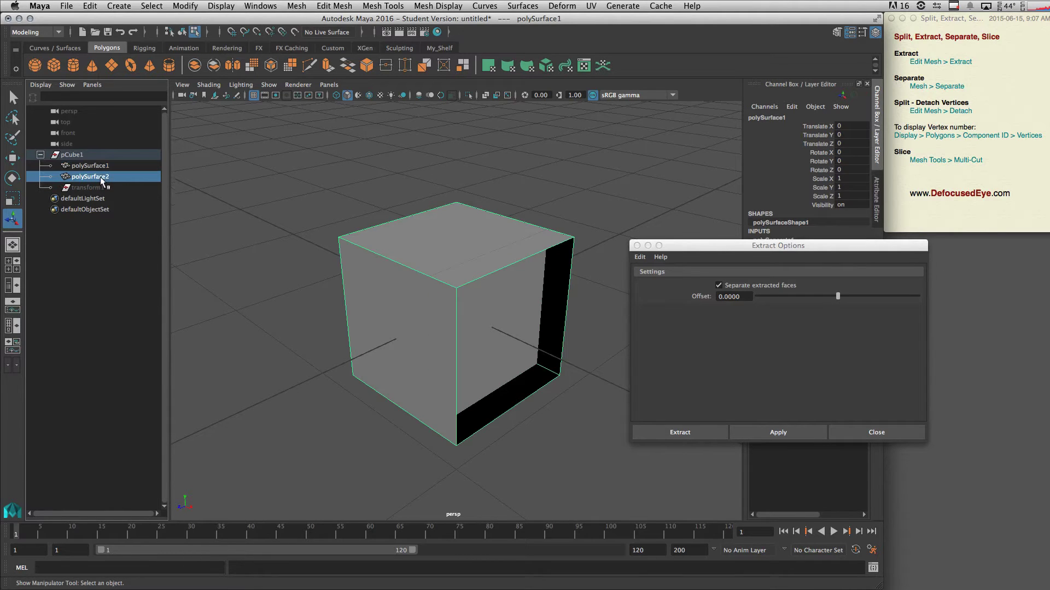
pyautogui.hotkey('ctrl', 'z')
pyautogui.hotkey('ctrl', 'z')
pyautogui.hotkey('ctrl', 'z')
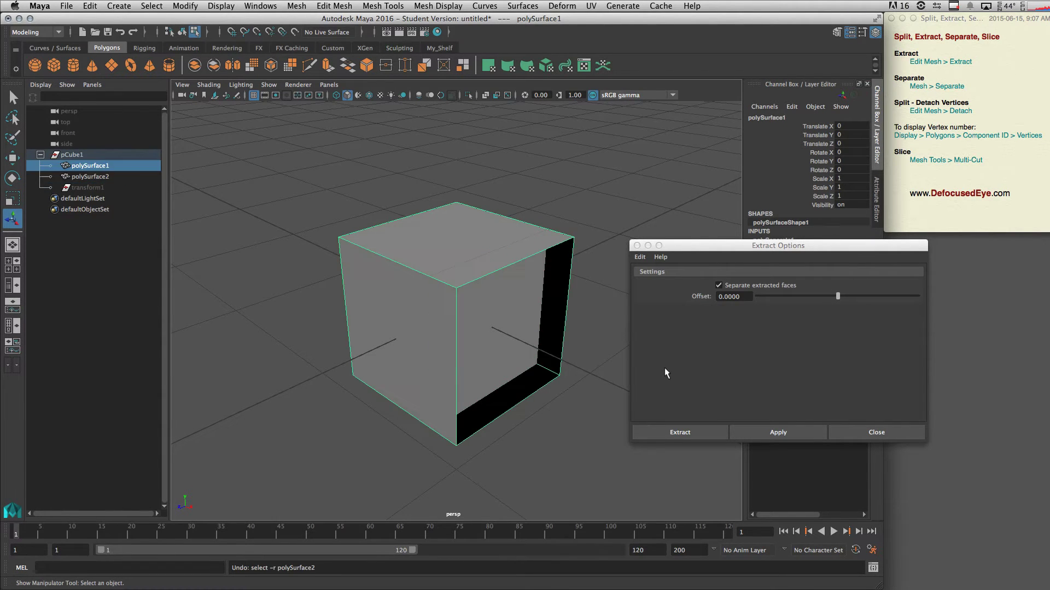
pyautogui.hotkey('ctrl', 'z')
pyautogui.hotkey('ctrl', 'z')
pyautogui.hotkey('ctrl', 'z')
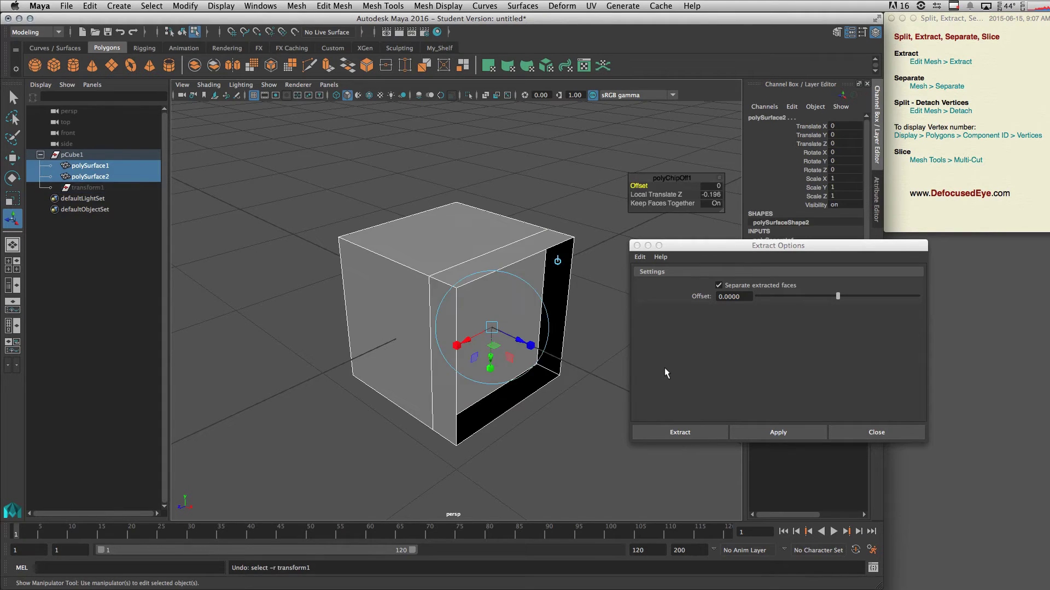
pyautogui.hotkey('ctrl', 'z')
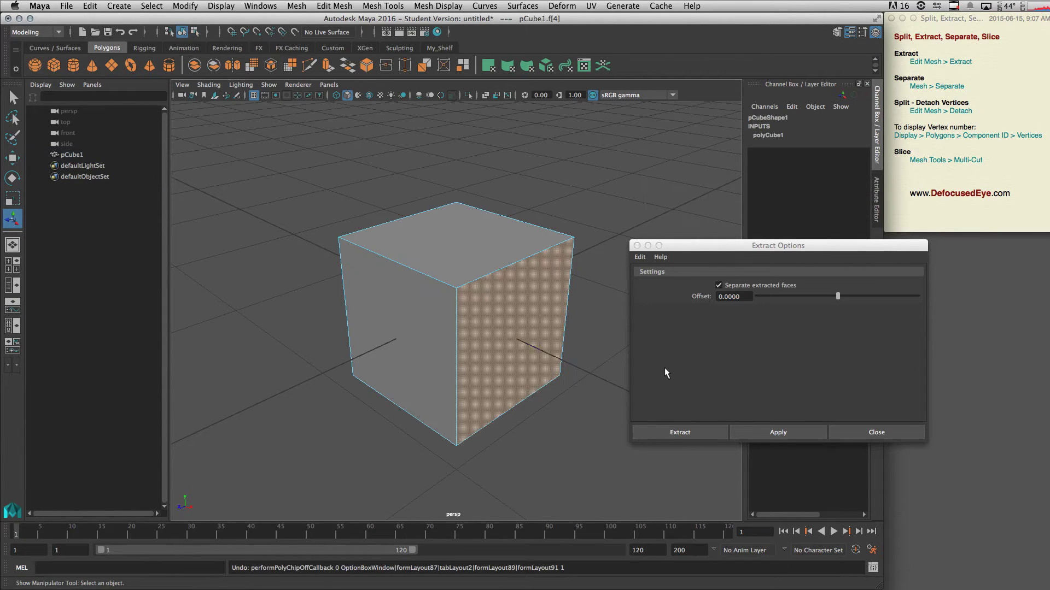
# Extract the right face with Separate extracted faces off and pull it out 0.751 units.
pyautogui.click(718, 286)
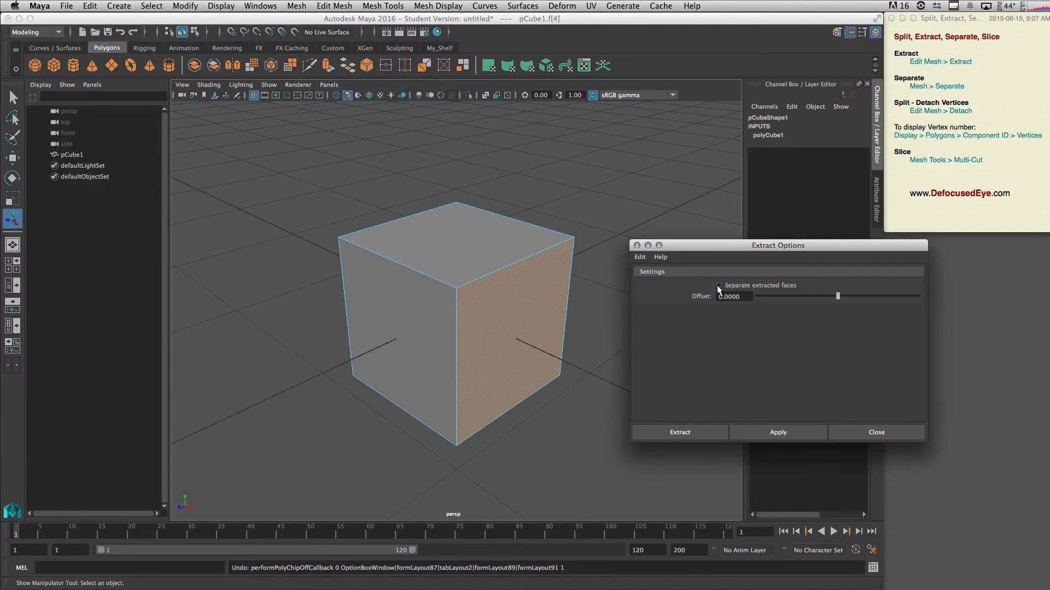
pyautogui.click(776, 433)
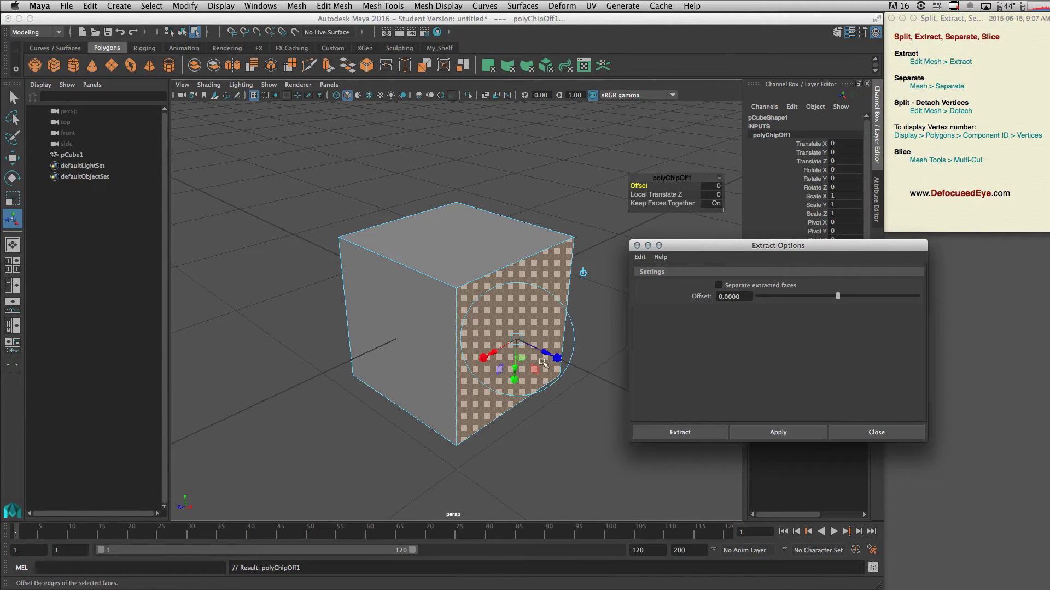
pyautogui.moveTo(551, 356); pyautogui.dragTo(638, 398)
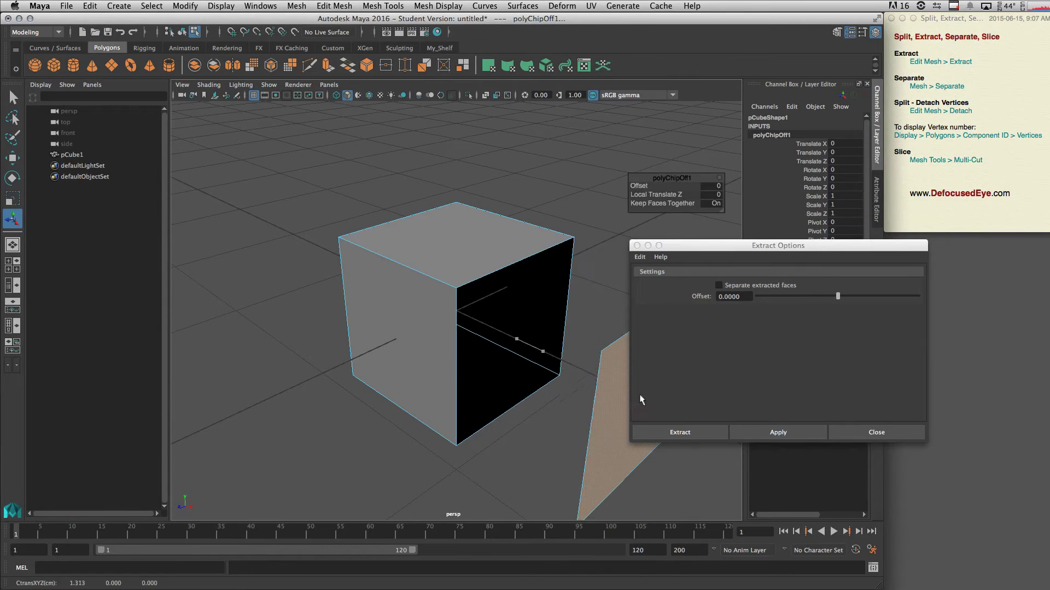
pyautogui.keyDown('alt'); pyautogui.moveTo(637, 398); pyautogui.dragTo(433, 300, button='right'); pyautogui.keyUp('alt')
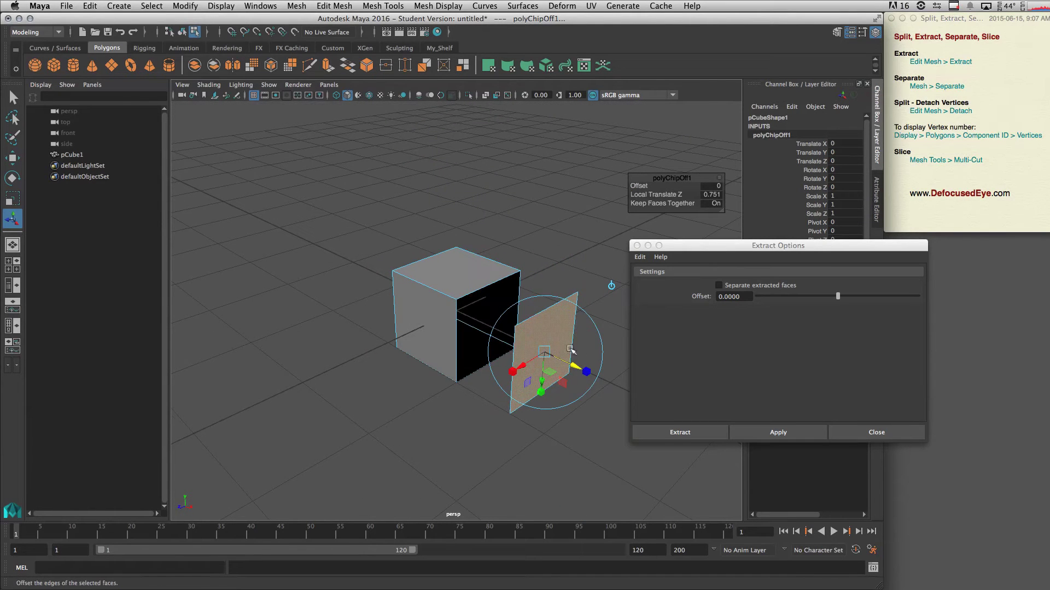
pyautogui.keyDown('alt'); pyautogui.moveTo(563, 348); pyautogui.dragTo(589, 356); pyautogui.keyUp('alt')
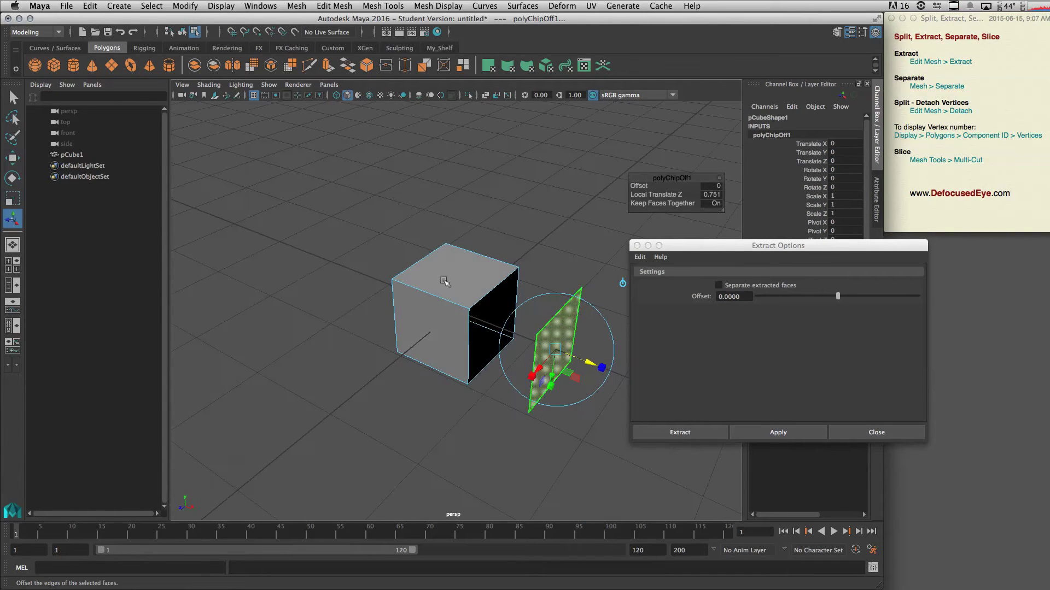
pyautogui.click(75, 156)
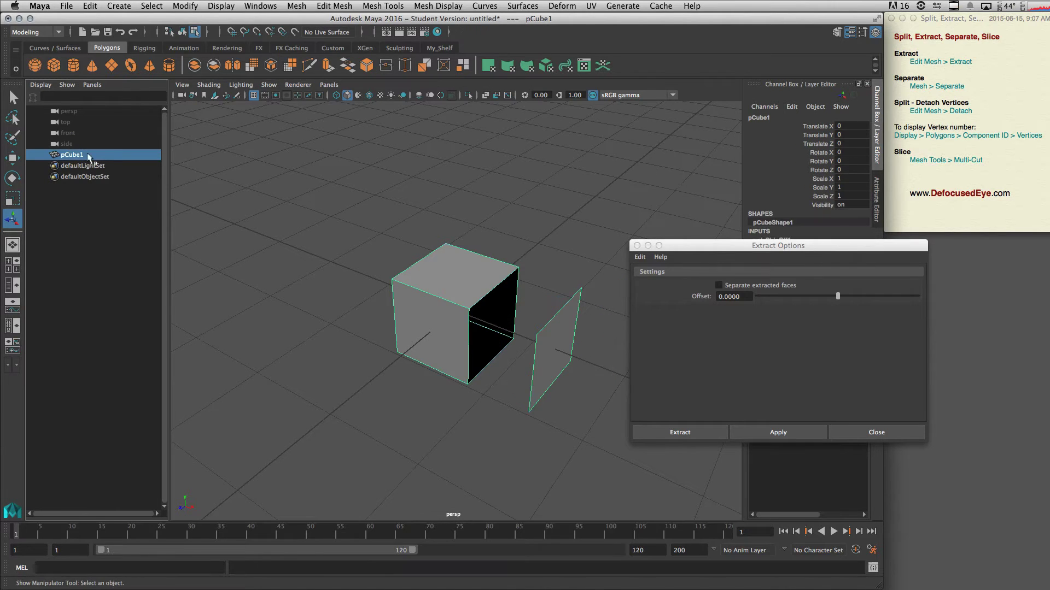
# Close Extract Options, inspect the pushed-out face, and reselect the whole pCube1 object.
pyautogui.click(877, 431)
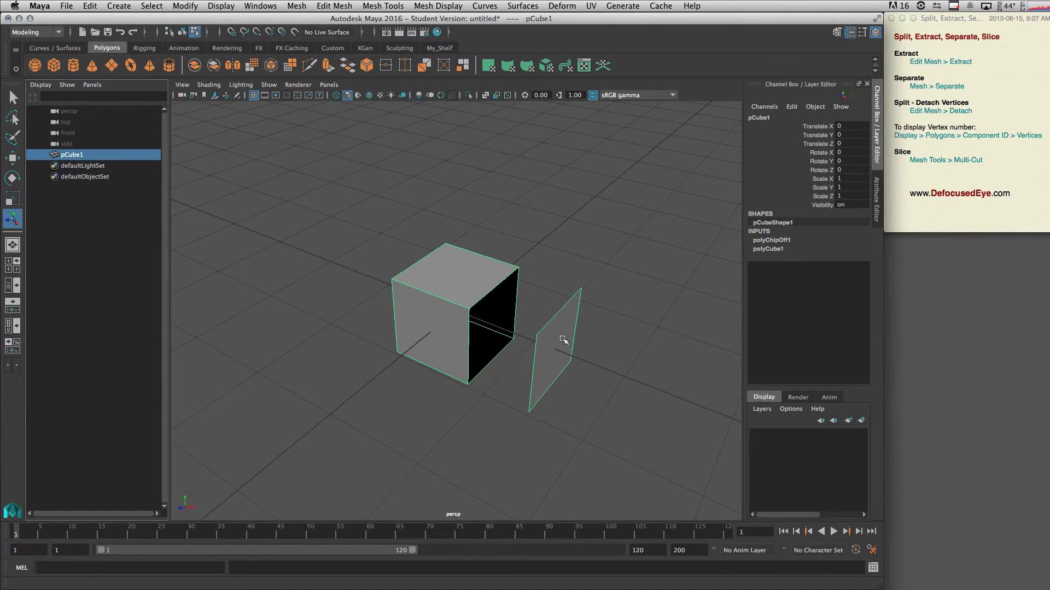
pyautogui.keyDown('alt'); pyautogui.moveTo(562, 342); pyautogui.dragTo(542, 274); pyautogui.keyUp('alt')
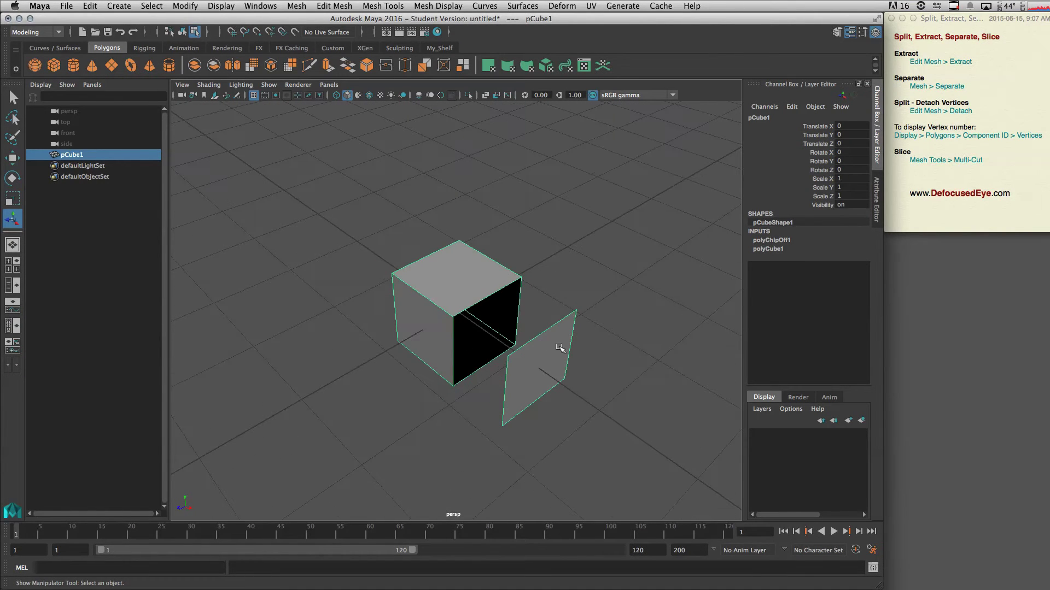
pyautogui.keyDown('alt'); pyautogui.moveTo(499, 328); pyautogui.dragTo(541, 322); pyautogui.keyUp('alt')
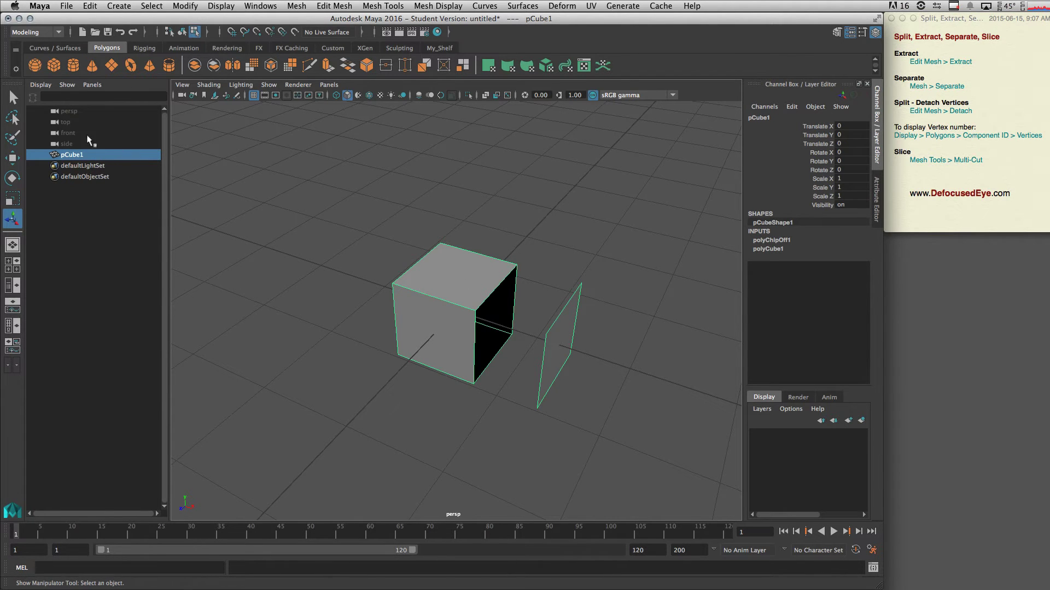
pyautogui.press('F11')
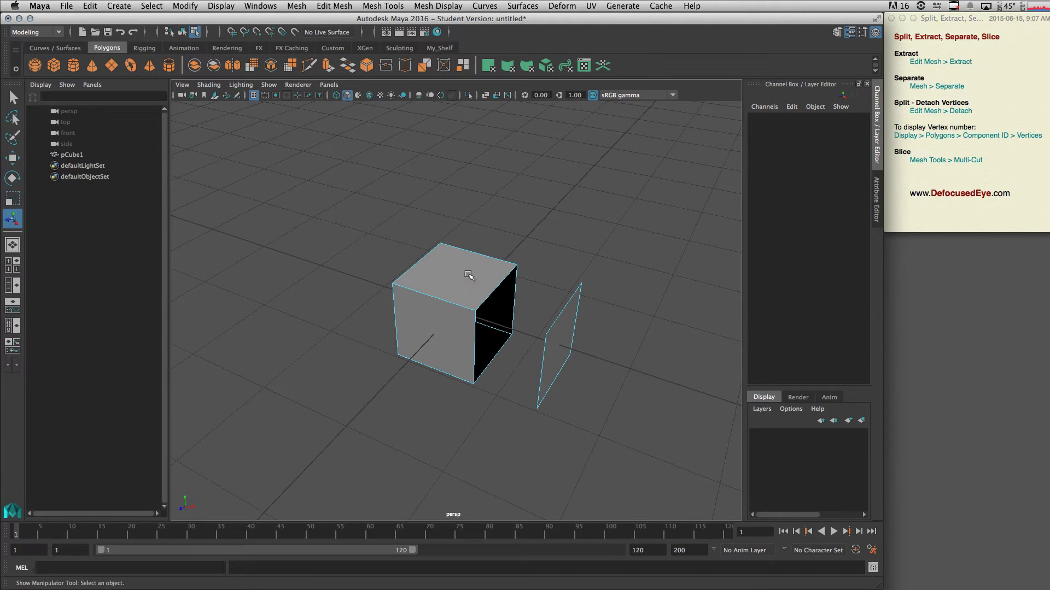
pyautogui.click(469, 280)
pyautogui.moveTo(457, 264); pyautogui.dragTo(494, 247, button='right')
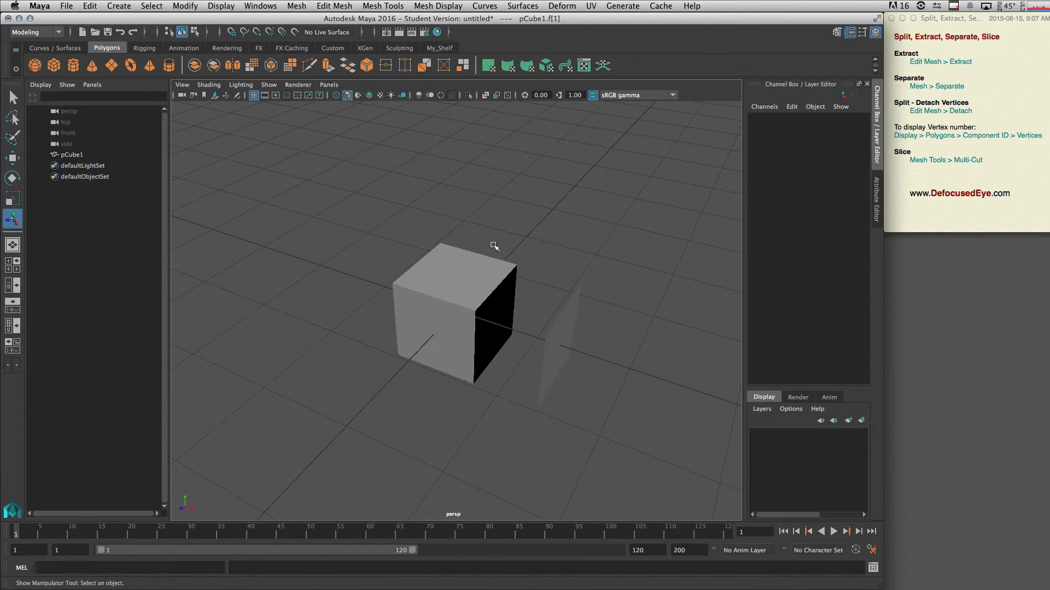
pyautogui.click(472, 285)
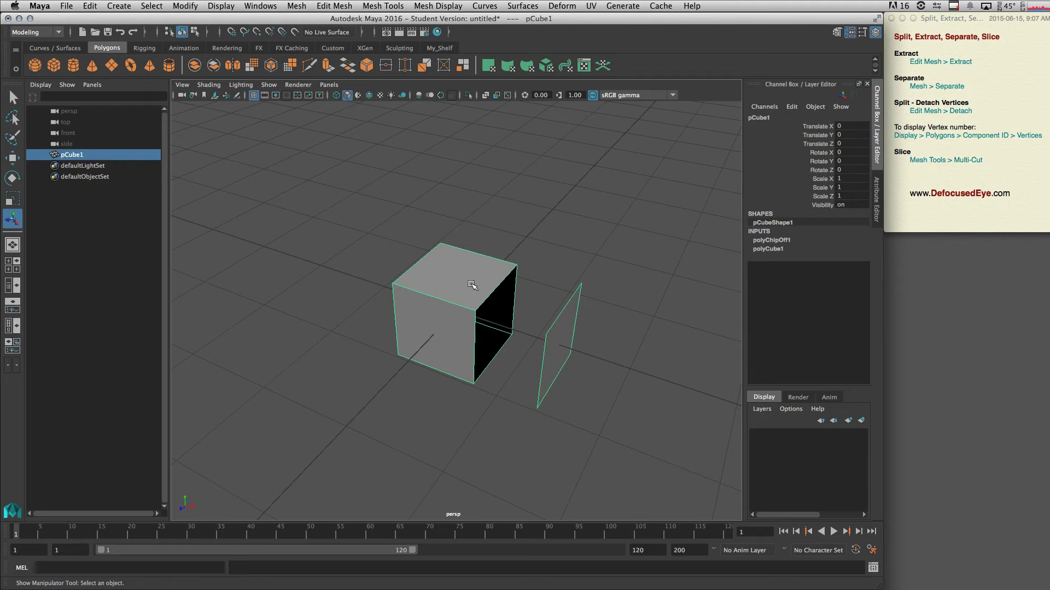
# Split pCube1 with Mesh > Separate and check polySurface1 and polySurface2 in the Outliner.
pyautogui.click(152, 6)
pyautogui.moveTo(404, 8)
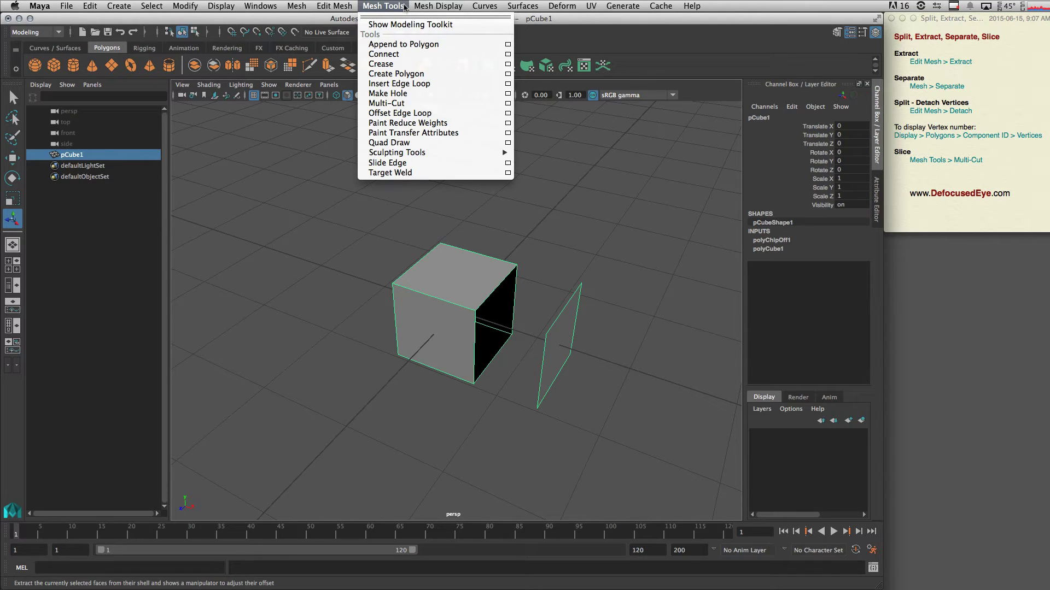
pyautogui.moveTo(298, 5)
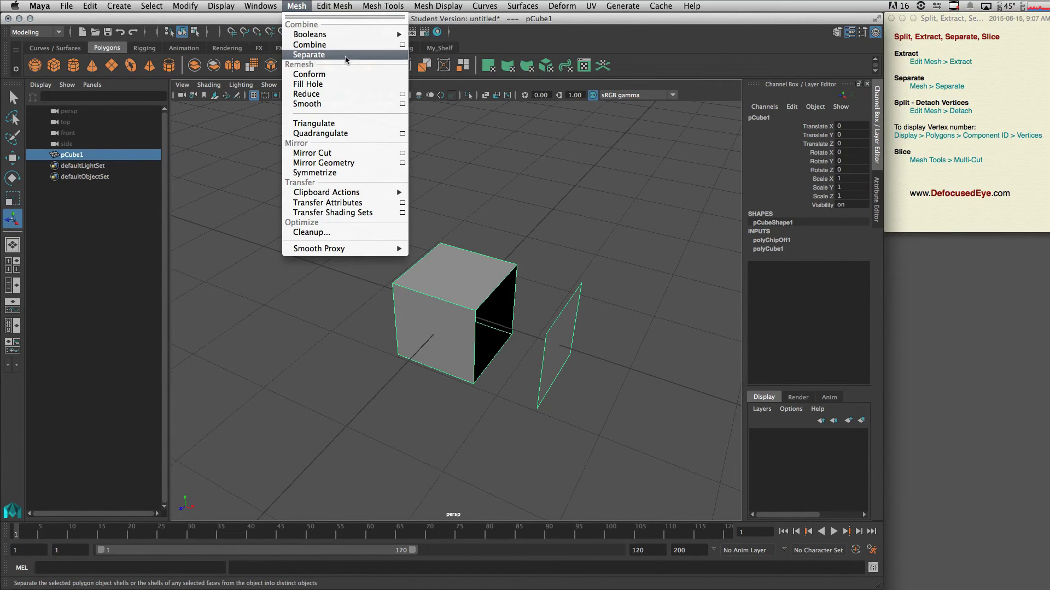
pyautogui.click(346, 56)
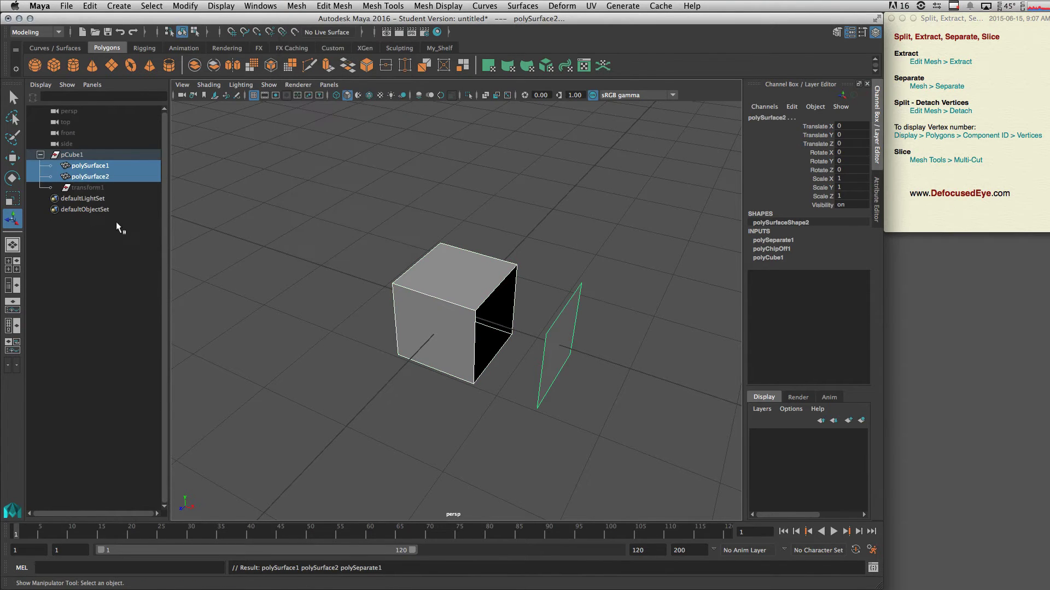
pyautogui.click(94, 176)
pyautogui.click(100, 164)
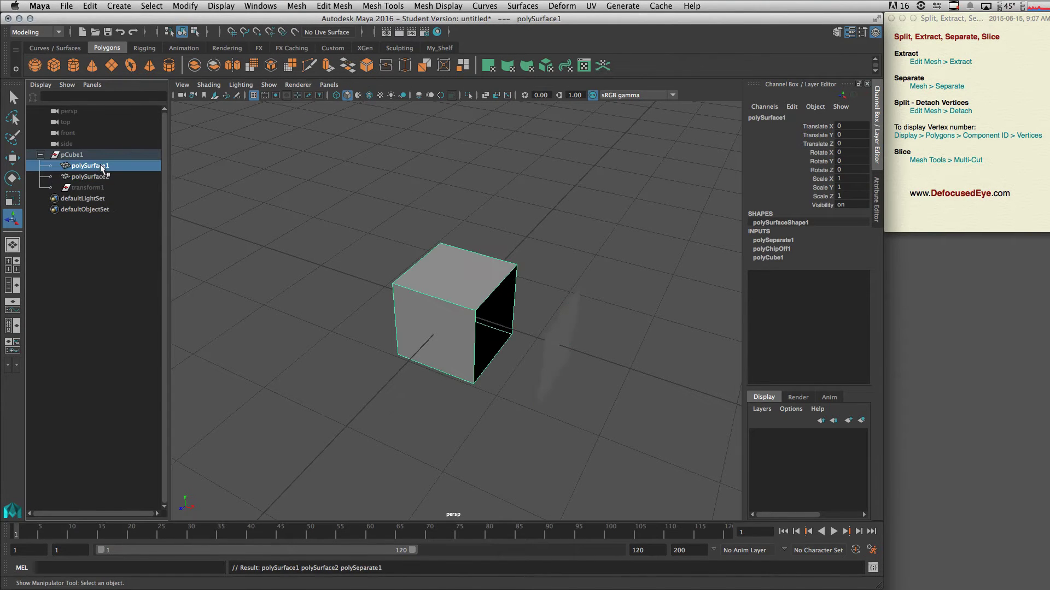
pyautogui.click(101, 177)
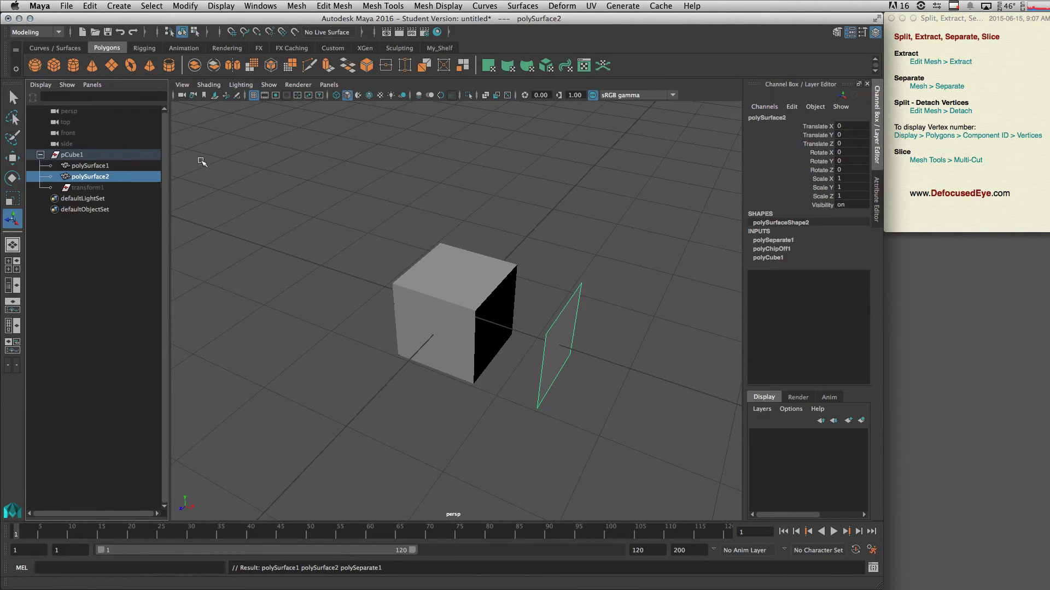
# Delete pCube1 with its separated pieces and create a fresh 1×1×1 polygon cube.
pyautogui.click(71, 155)
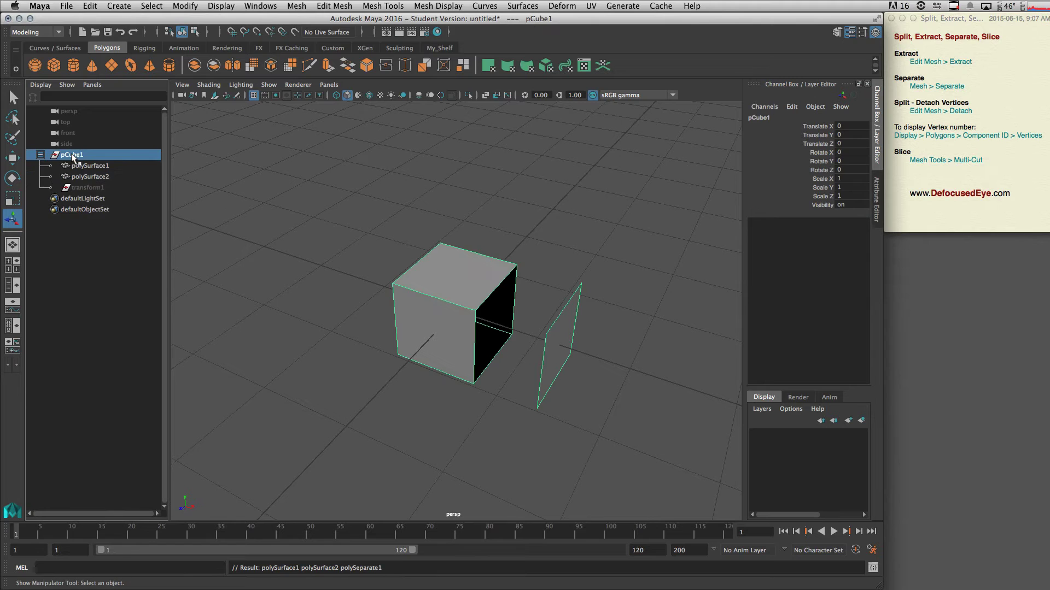
pyautogui.press('Delete')
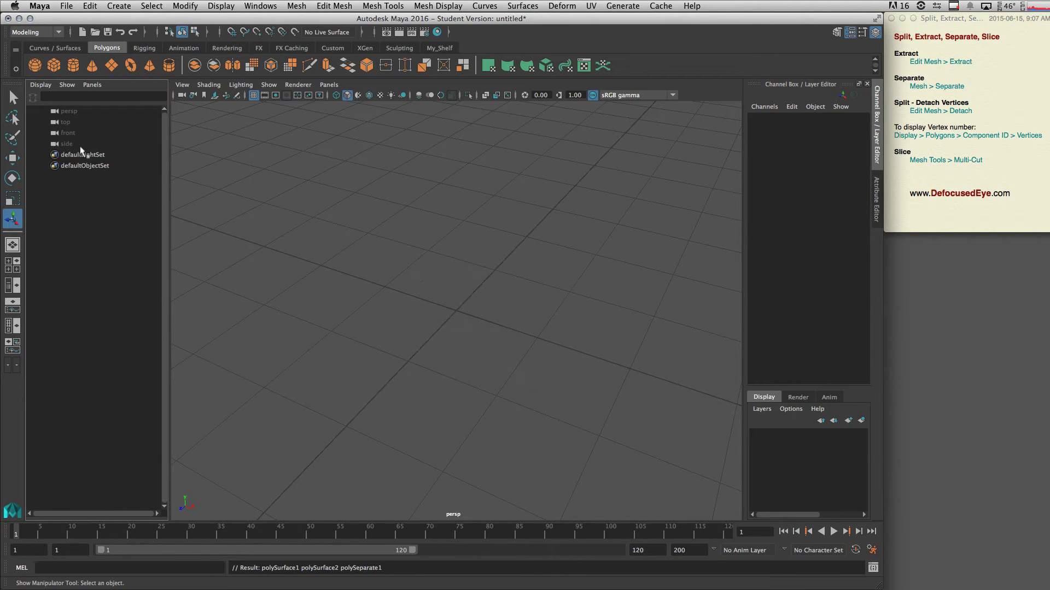
pyautogui.click(54, 65)
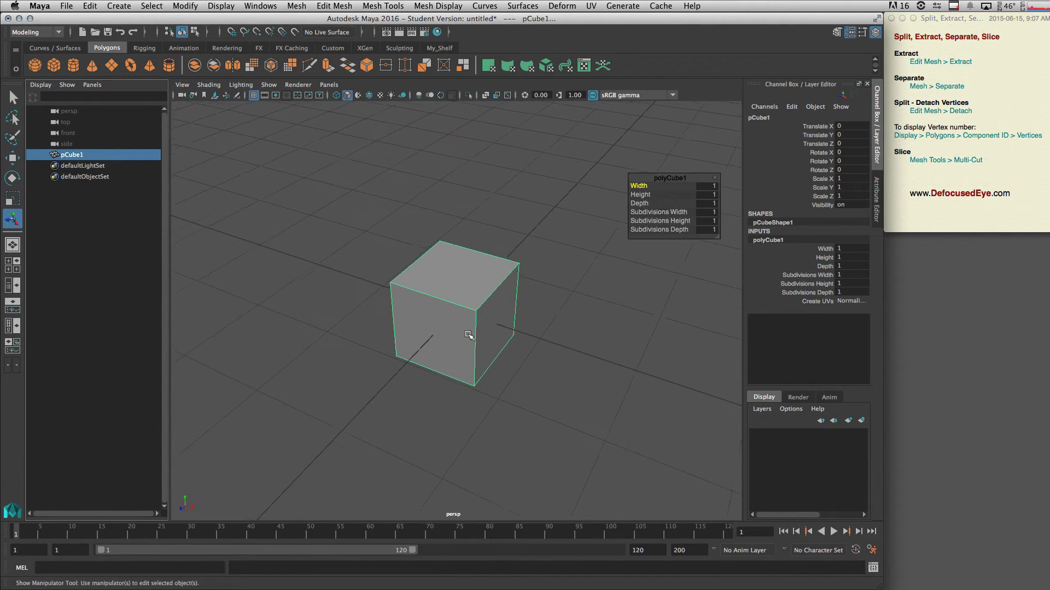
pyautogui.scroll(5, 469, 334)
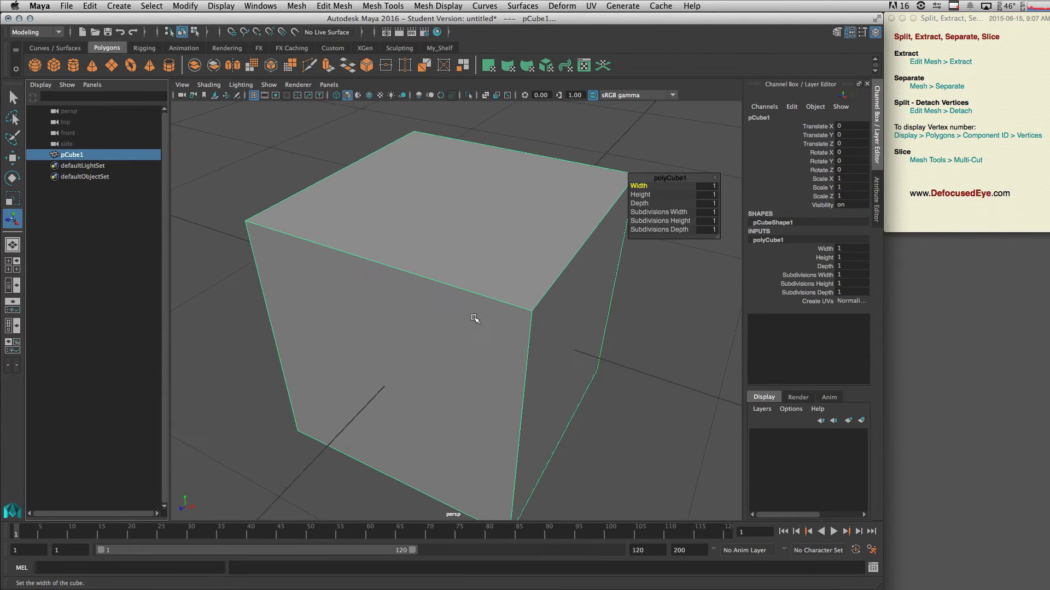
pyautogui.scroll(-3, 503, 307)
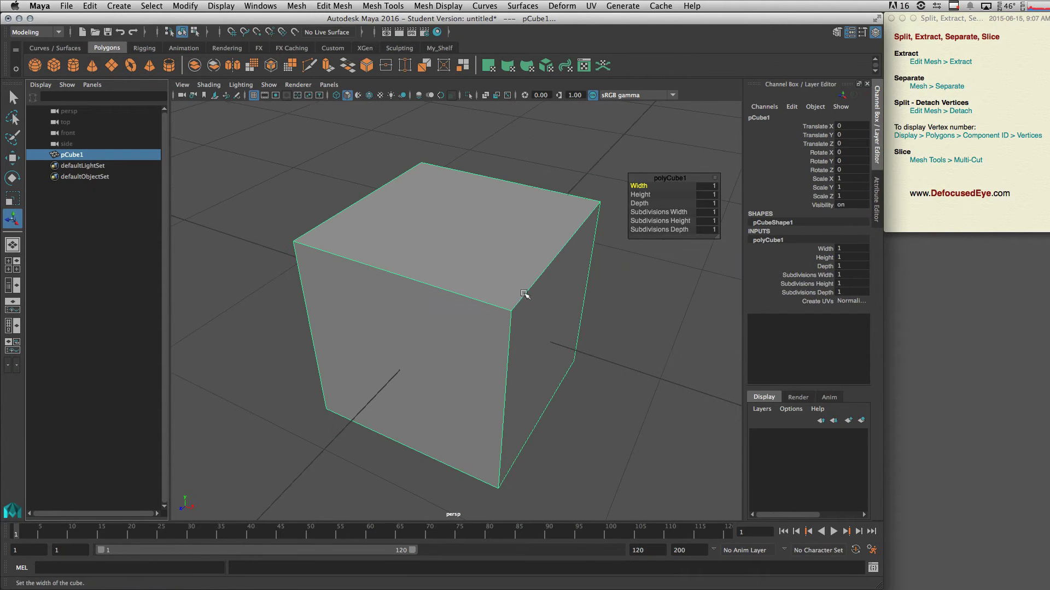
pyautogui.keyDown('alt'); pyautogui.moveTo(525, 293); pyautogui.dragTo(493, 292); pyautogui.keyUp('alt')
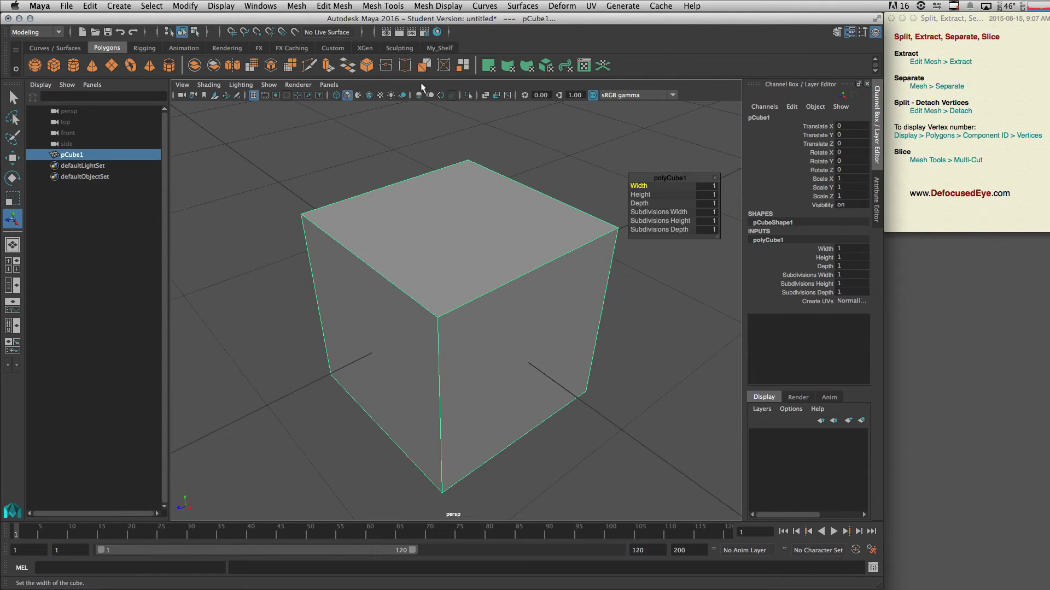
pyautogui.click(231, 7)
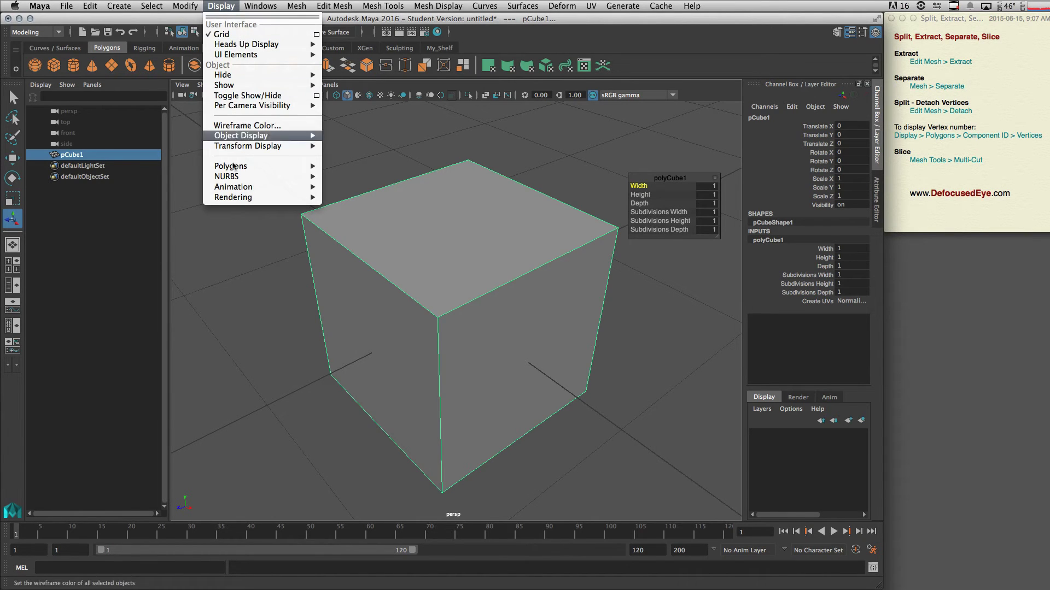
# Turn on Display > Polygons > Component IDs > Vertices to label the corners 0 to 7.
pyautogui.moveTo(252, 167)
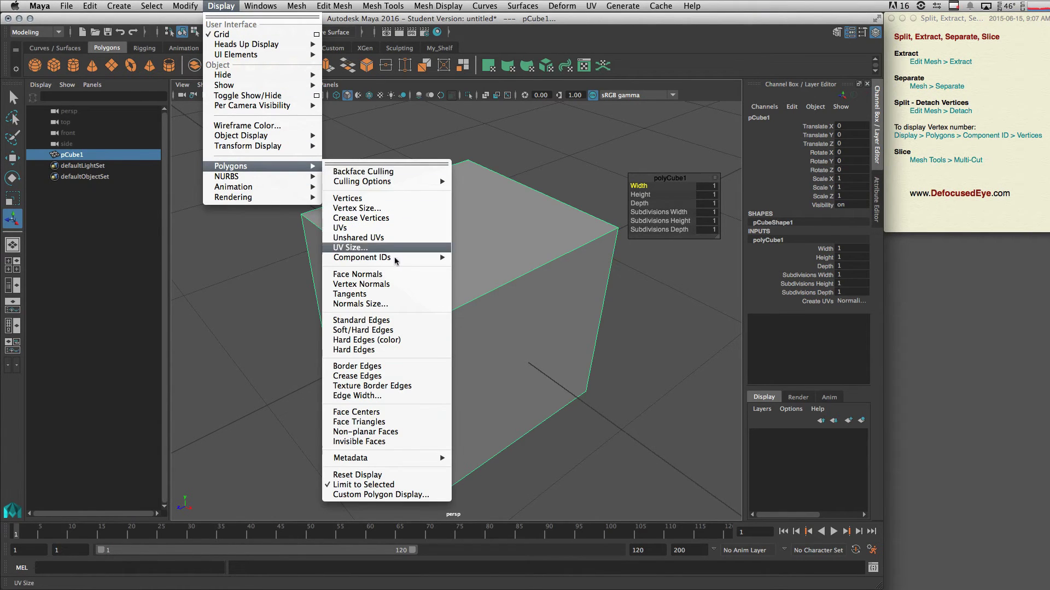
pyautogui.moveTo(388, 258)
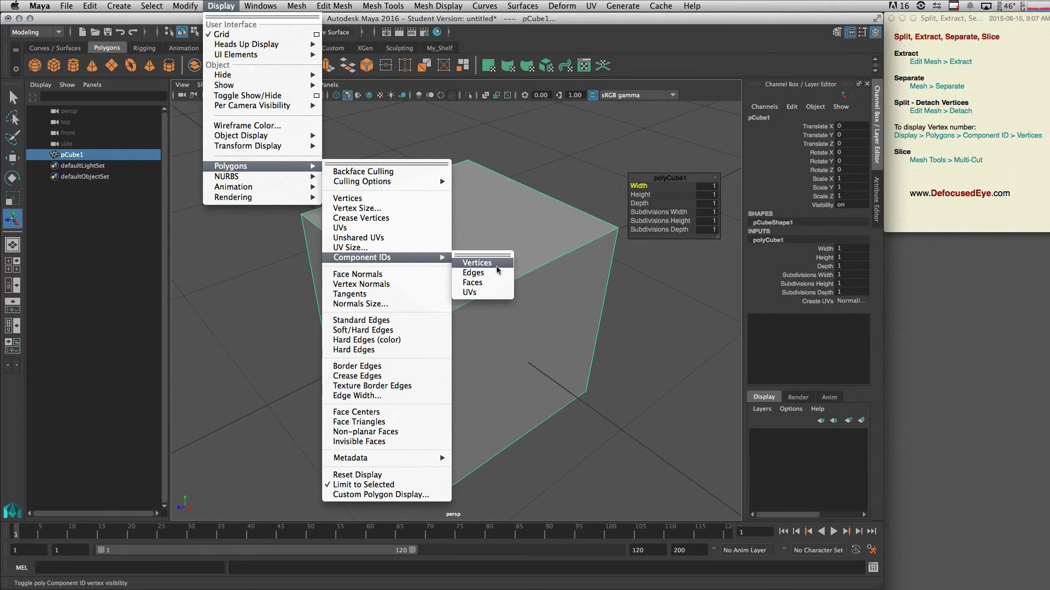
pyautogui.click(477, 263)
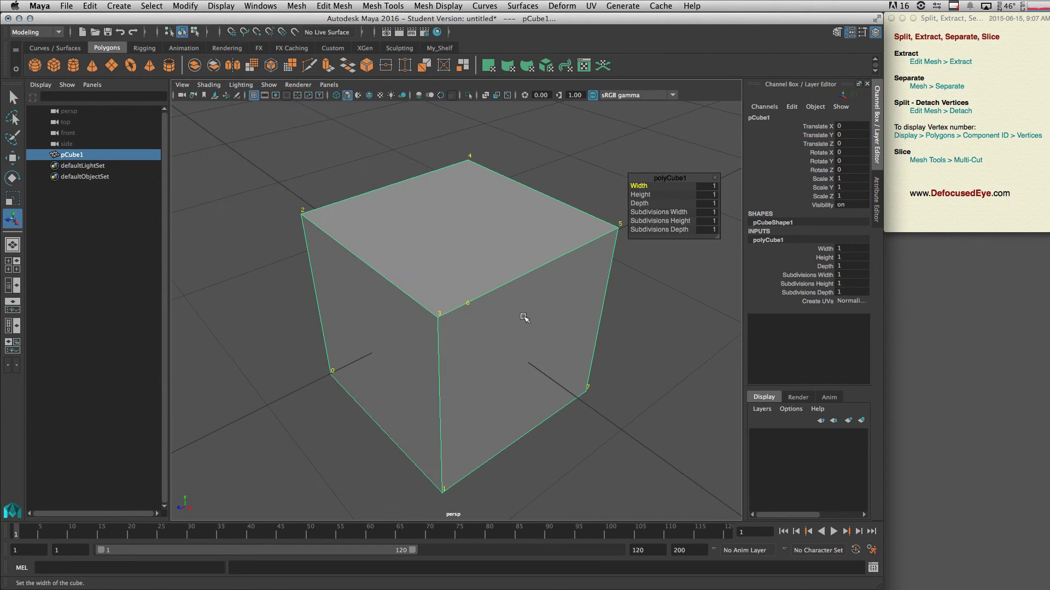
pyautogui.keyDown('alt'); pyautogui.moveTo(525, 317); pyautogui.dragTo(486, 315); pyautogui.keyUp('alt')
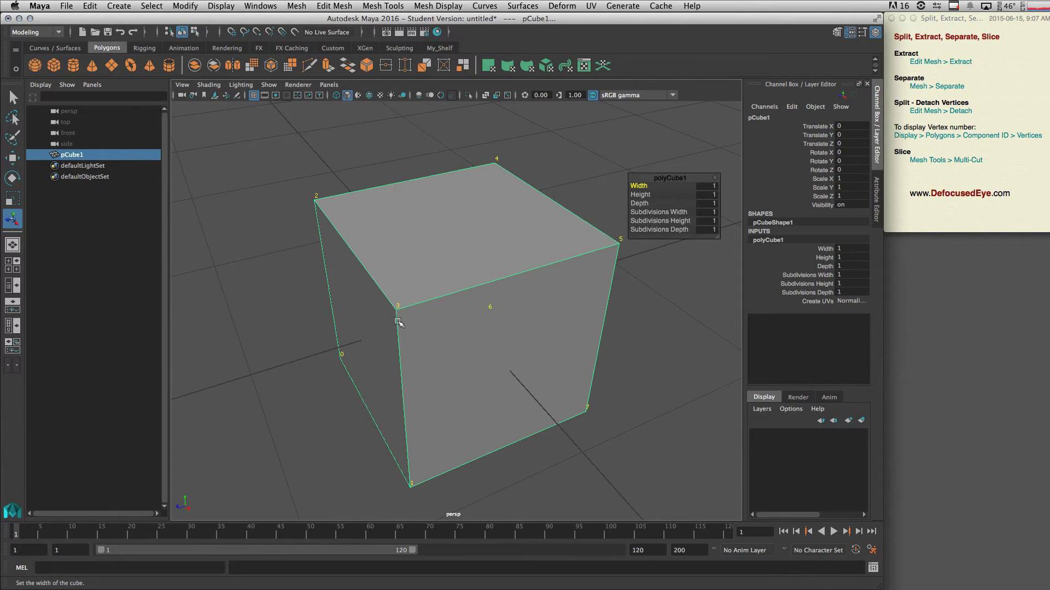
pyautogui.keyDown('alt'); pyautogui.moveTo(420, 299); pyautogui.dragTo(417, 300); pyautogui.keyUp('alt')
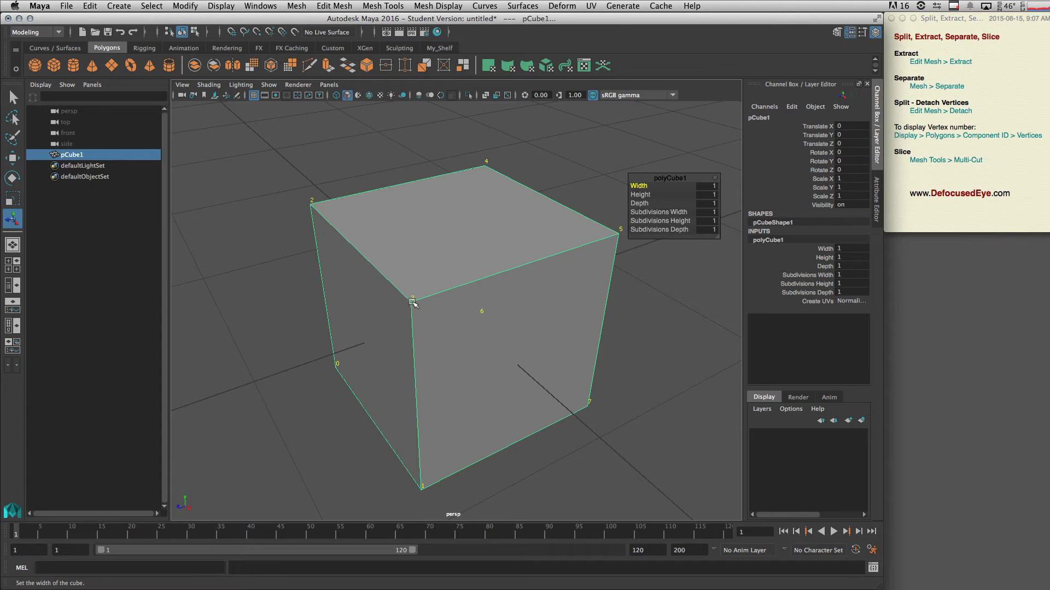
# Switch the cube to vertex mode and select corner vertex 3.
pyautogui.rightClick(423, 288)
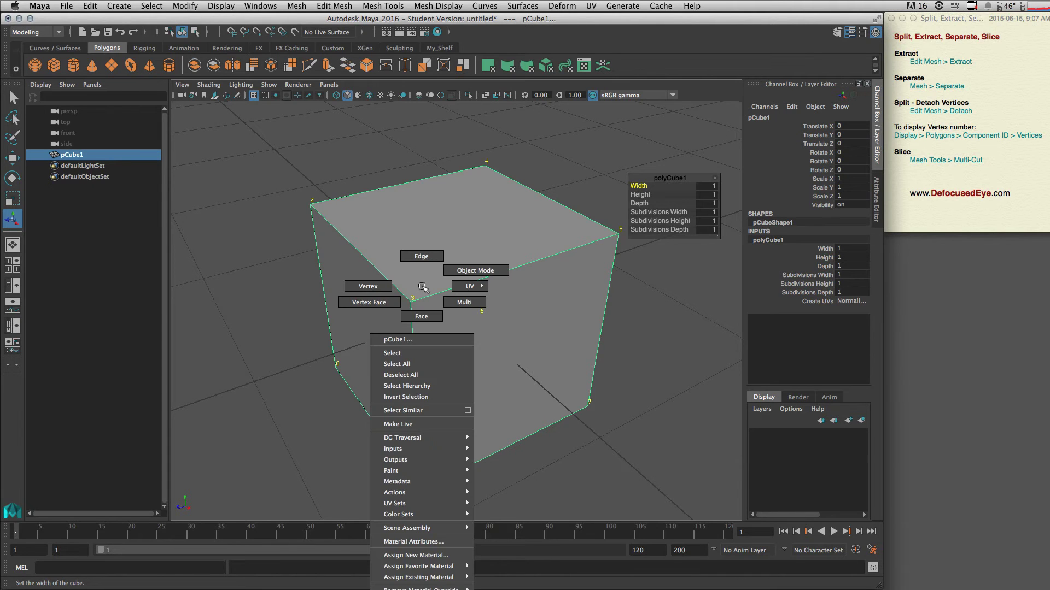
pyautogui.moveTo(423, 288)
pyautogui.mouseDown(button='right')
pyautogui.moveTo(406, 288)
pyautogui.moveTo(411, 301)
pyautogui.mouseUp(button='right')
pyautogui.click(412, 303)
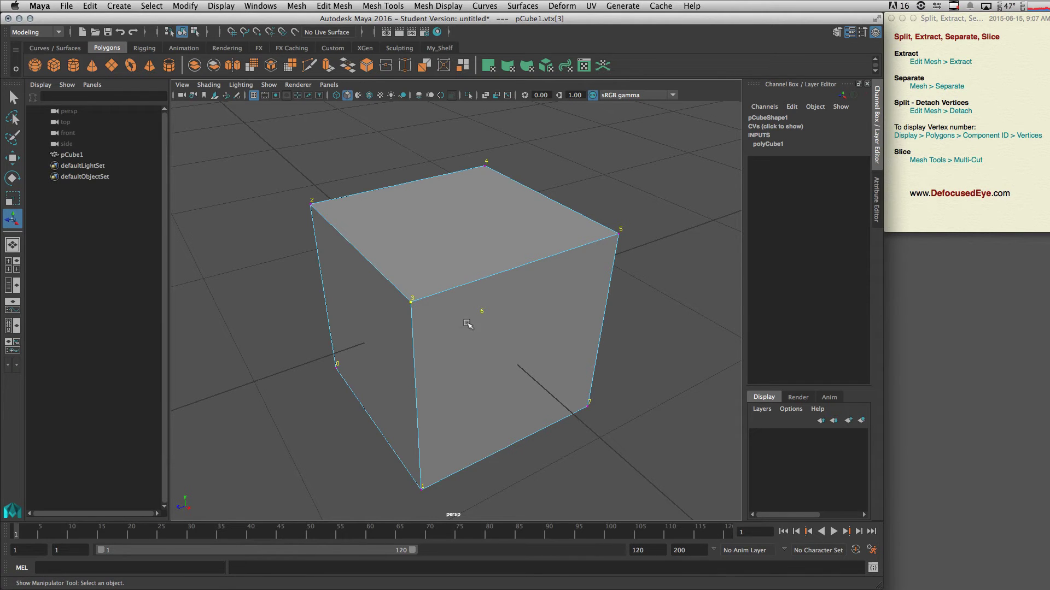
# Test-raise the top face, undo it, and reselect corner vertex 3.
pyautogui.click(444, 263)
pyautogui.moveTo(444, 261); pyautogui.dragTo(438, 283, button='right')
pyautogui.click(450, 255)
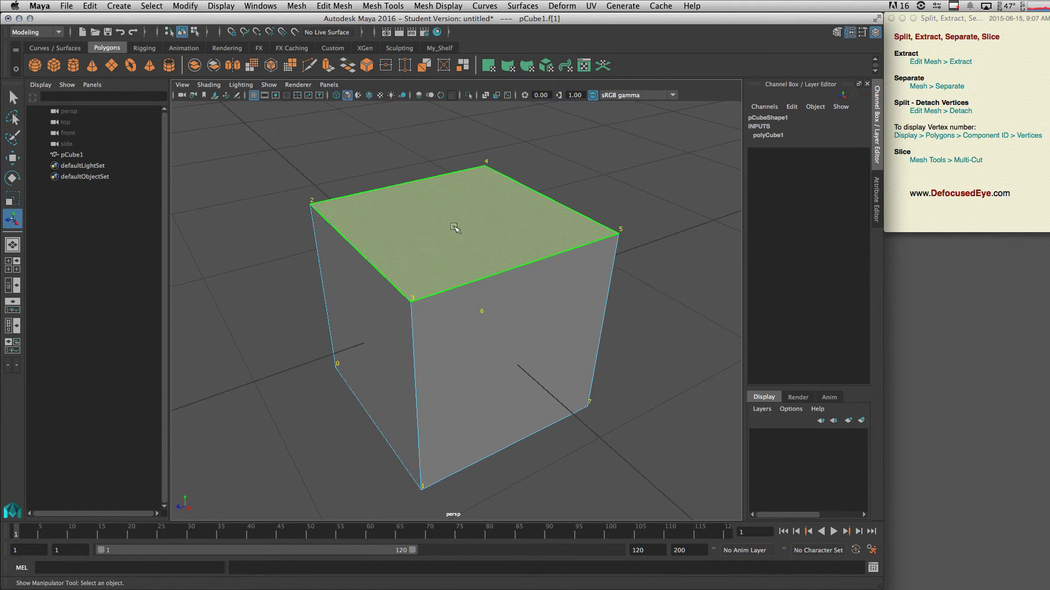
pyautogui.press('w')
pyautogui.moveTo(452, 174); pyautogui.dragTo(457, 112)
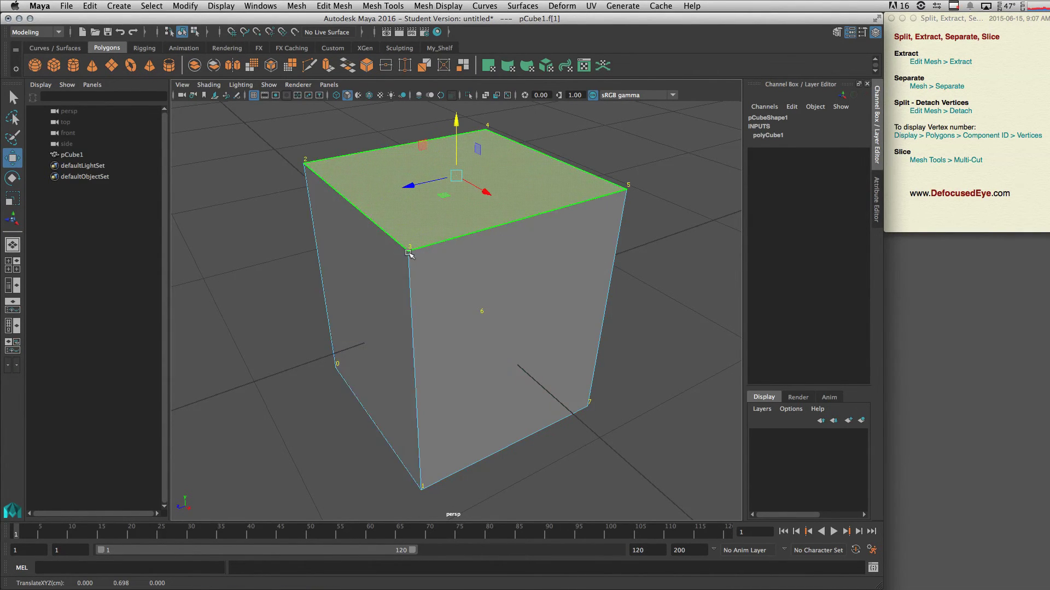
pyautogui.hotkey('ctrl', 'z')
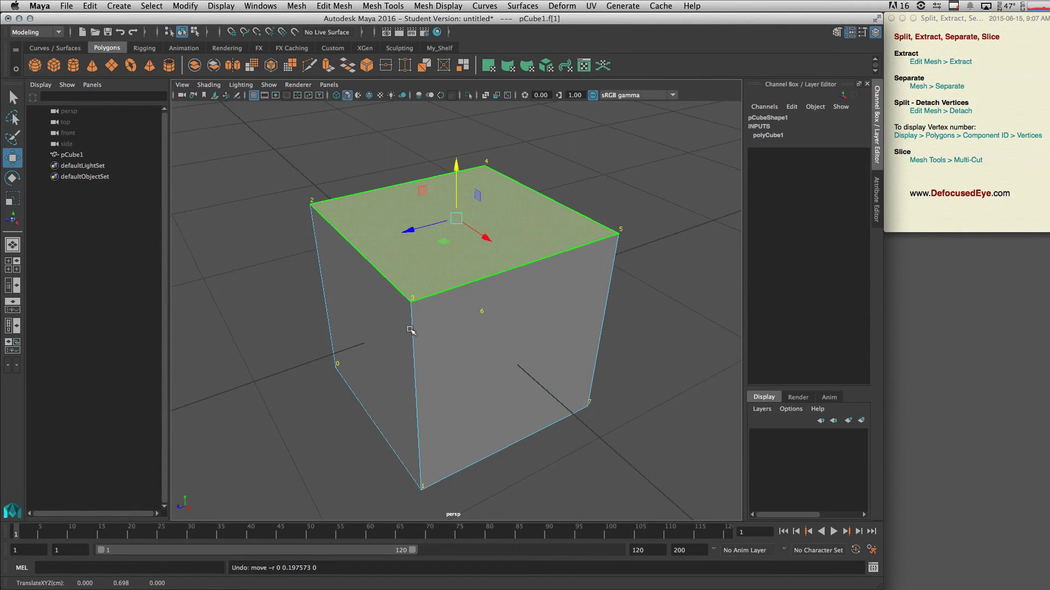
pyautogui.moveTo(420, 280); pyautogui.dragTo(376, 283, button='right')
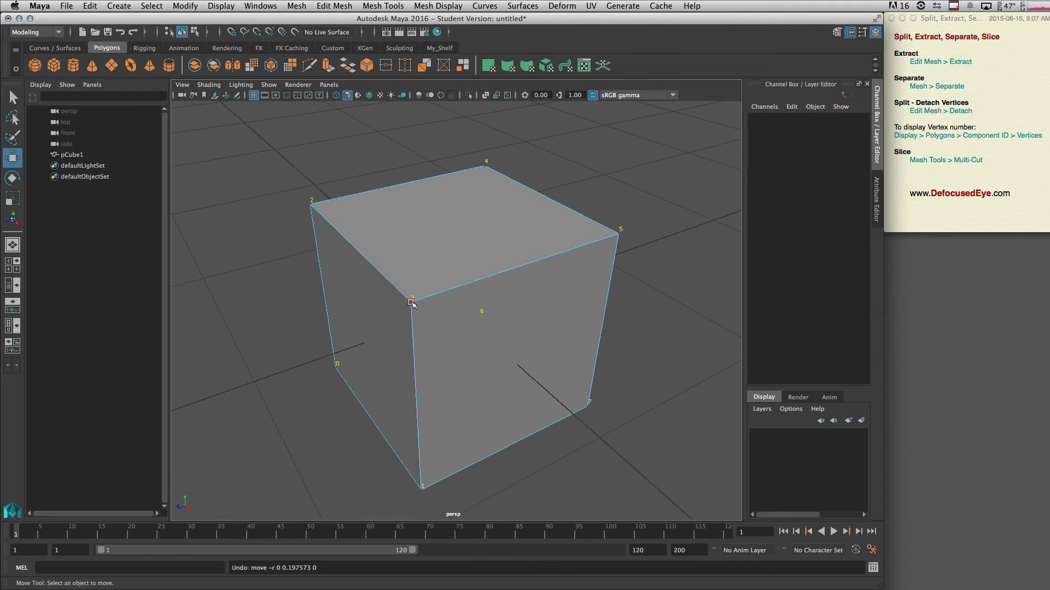
pyautogui.click(411, 300)
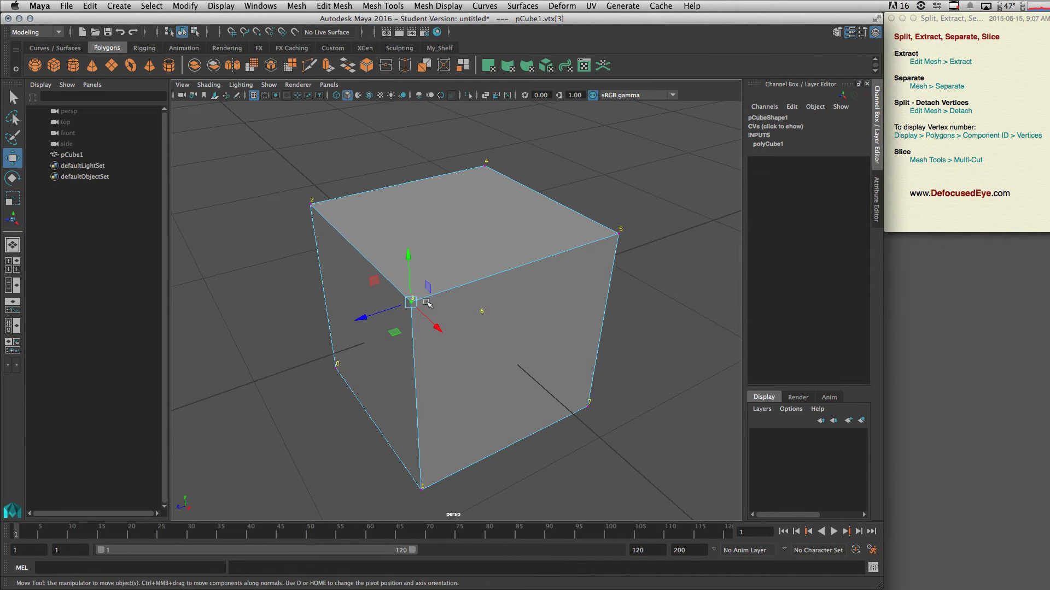
# Detach corner vertex 3 with Edit Mesh > Detach.
pyautogui.click(340, 6)
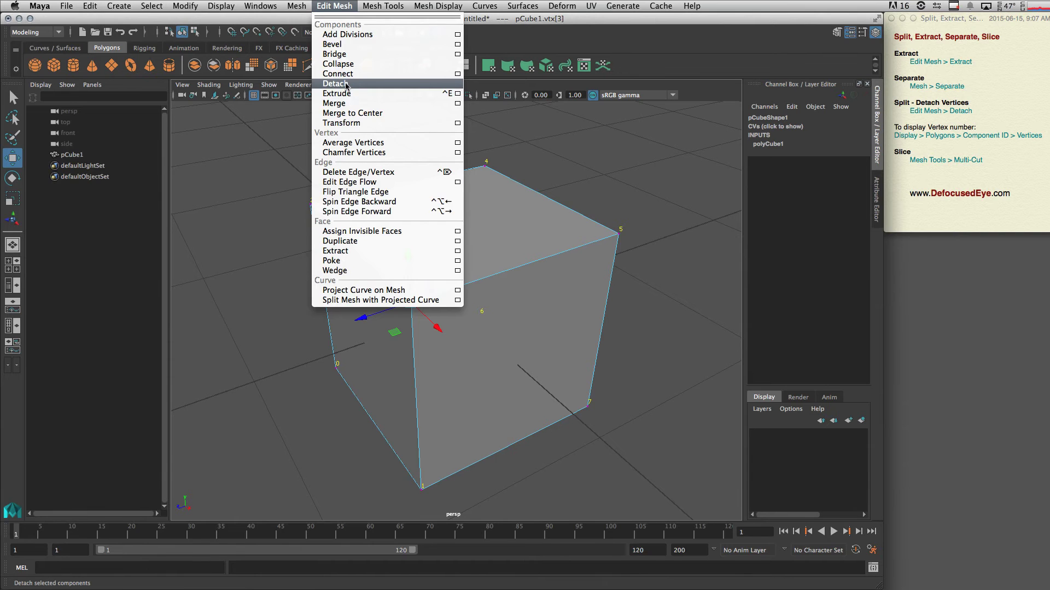
pyautogui.click(345, 86)
pyautogui.moveTo(412, 306)
pyautogui.keyDown('alt'); pyautogui.mouseDown(button='right')
pyautogui.moveTo(597, 298)
pyautogui.moveTo(412, 293)
pyautogui.mouseUp(button='right'); pyautogui.keyUp('alt')
pyautogui.scroll(2, 421, 279)
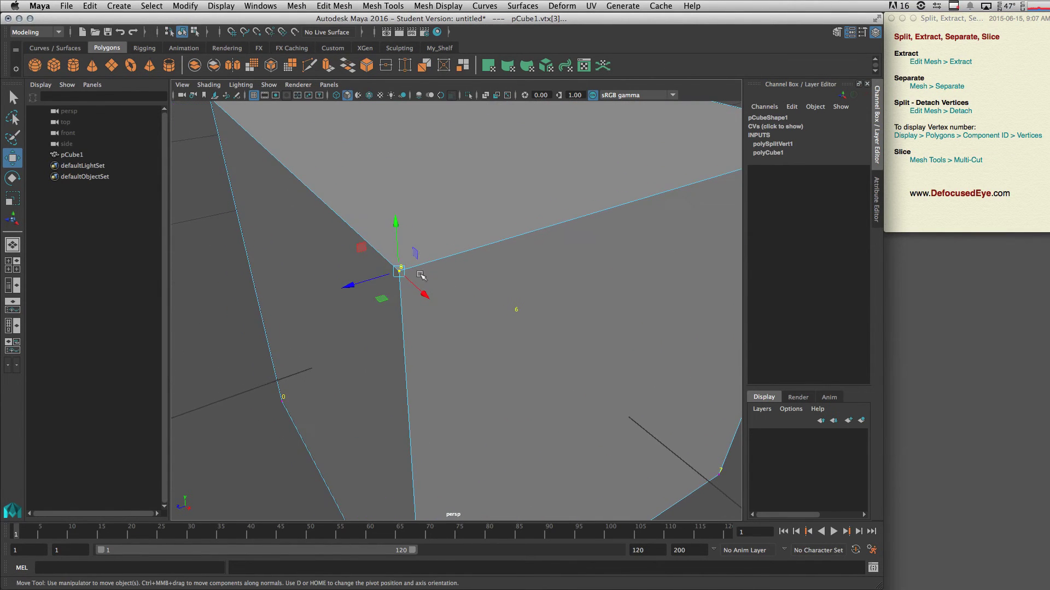
pyautogui.click(420, 276)
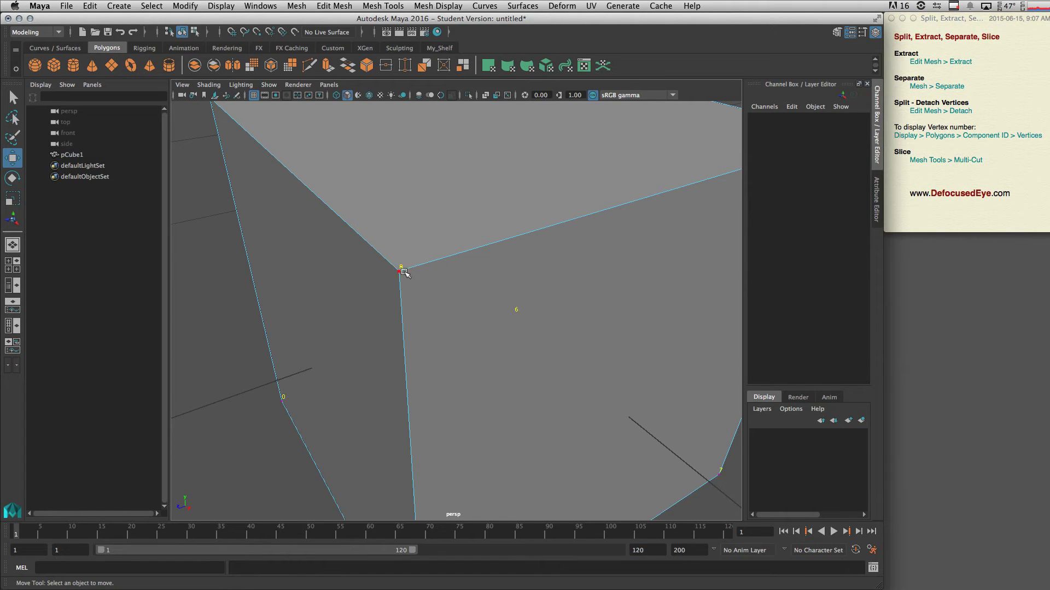
# Pull the three detached corner vertices apart along Y, X and Z to open gaps.
pyautogui.moveTo(458, 285)
pyautogui.keyDown('alt'); pyautogui.mouseDown()
pyautogui.moveTo(499, 307)
pyautogui.moveTo(442, 296)
pyautogui.mouseUp(); pyautogui.keyUp('alt')
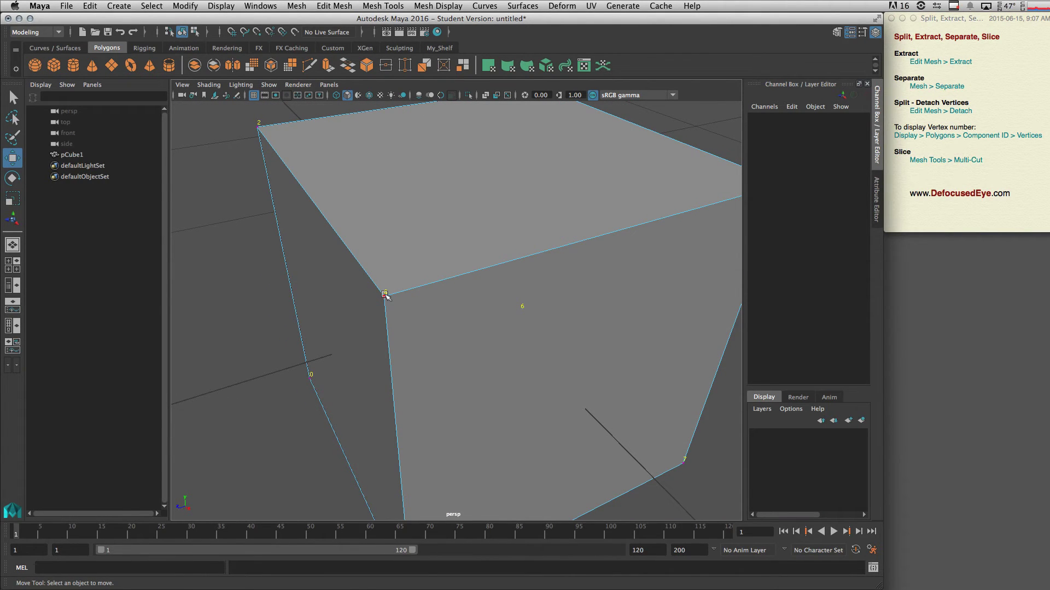
pyautogui.click(384, 294)
pyautogui.moveTo(382, 285); pyautogui.dragTo(376, 196)
pyautogui.click(385, 296)
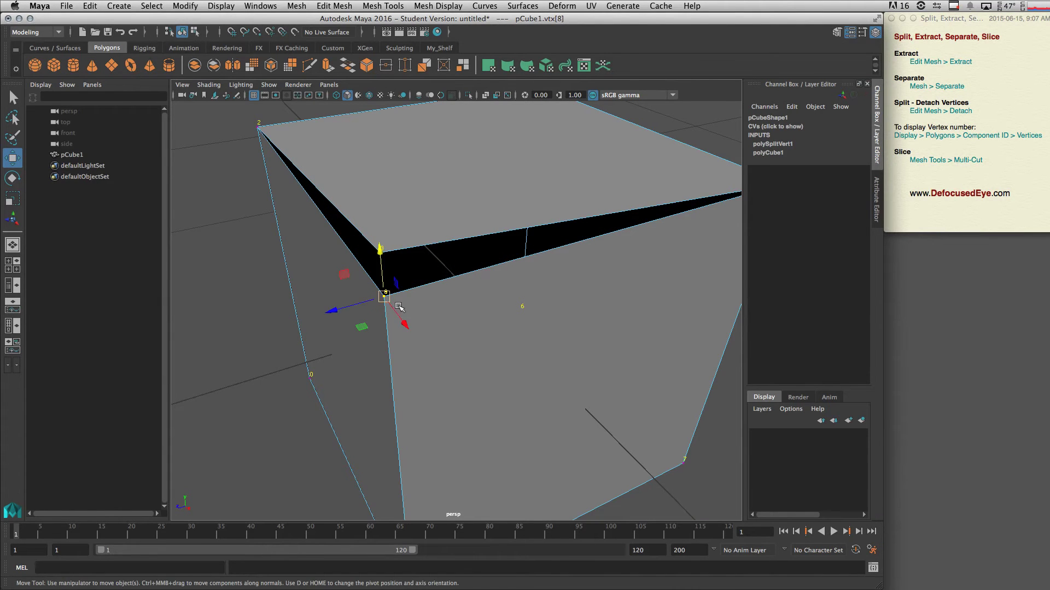
pyautogui.moveTo(404, 322); pyautogui.dragTo(420, 345)
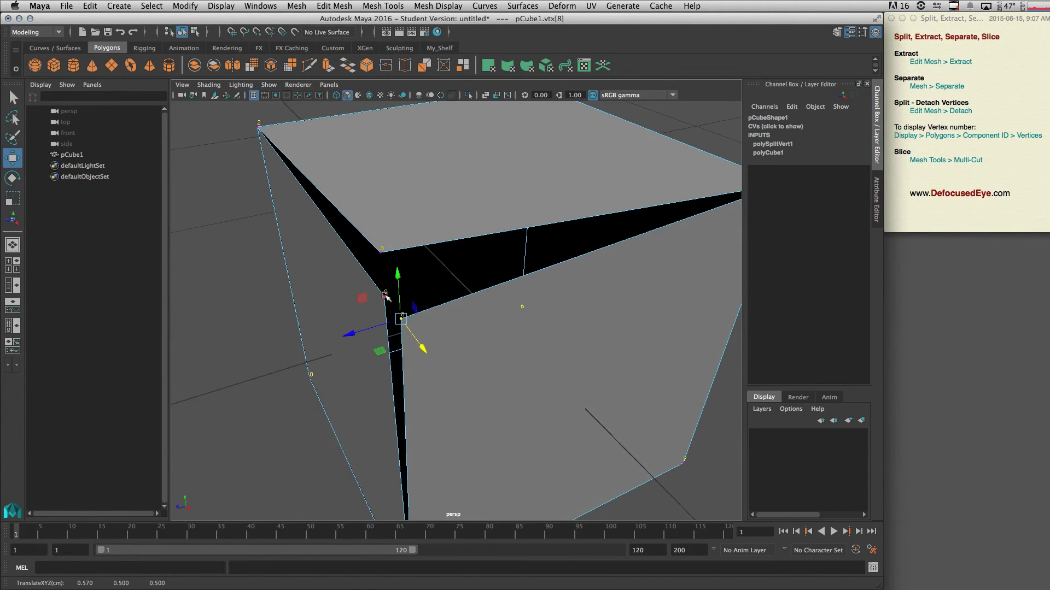
pyautogui.click(385, 295)
pyautogui.moveTo(326, 311); pyautogui.dragTo(289, 318)
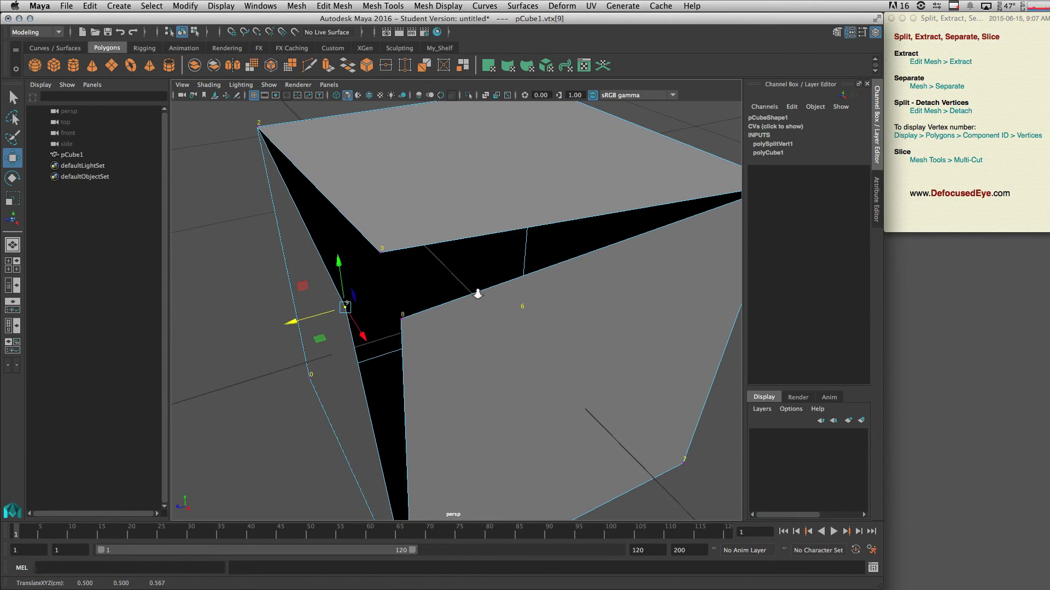
pyautogui.scroll(-5, 477, 294)
pyautogui.keyDown('alt'); pyautogui.moveTo(477, 294); pyautogui.dragTo(446, 318); pyautogui.keyUp('alt')
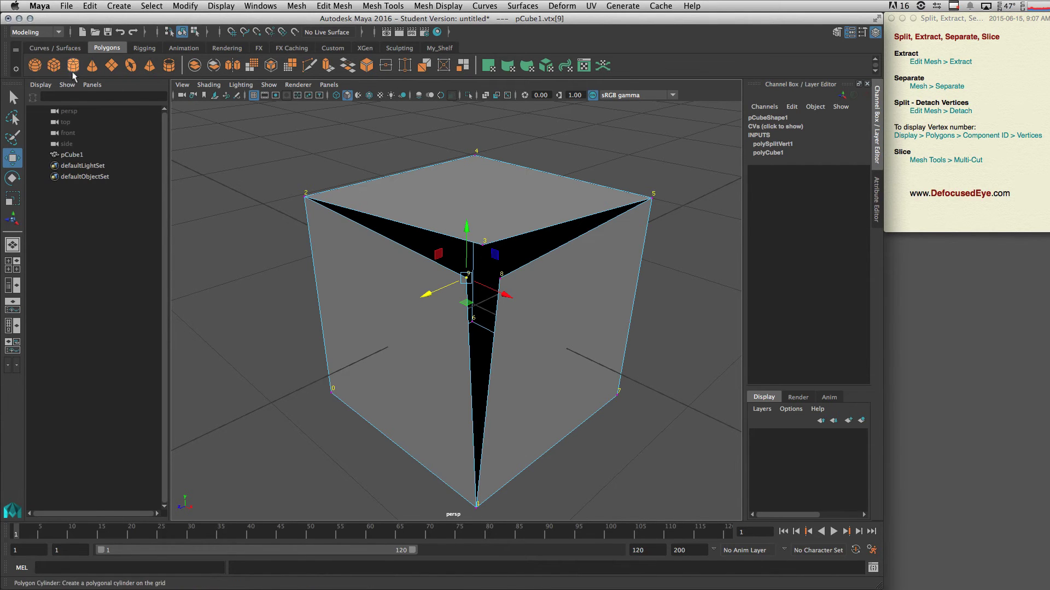
# Delete the split cube and create a polygon torus with a cylinder through it.
pyautogui.click(73, 155)
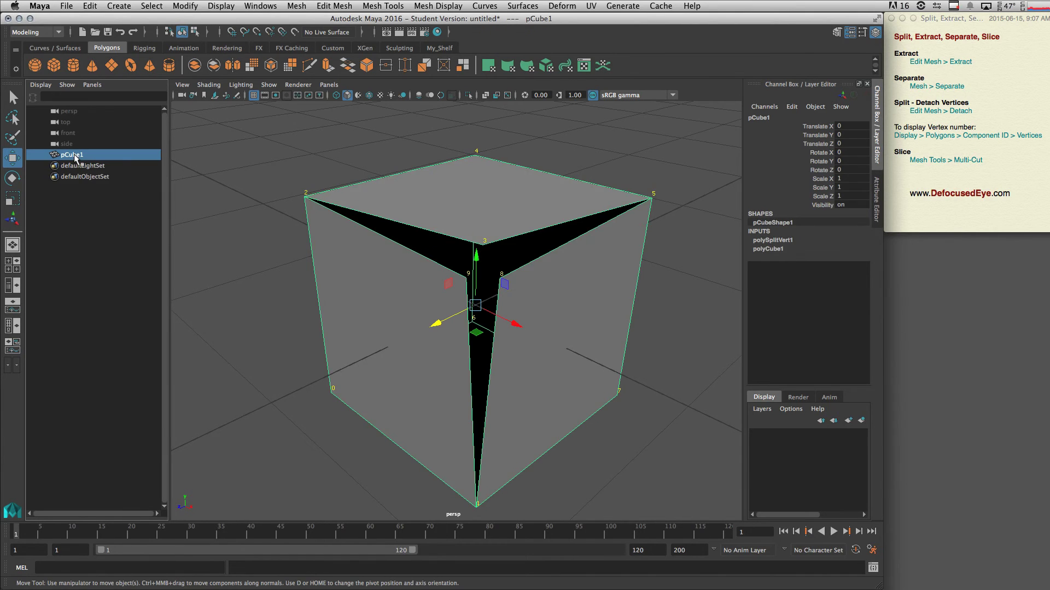
pyautogui.press('Delete')
pyautogui.click(130, 65)
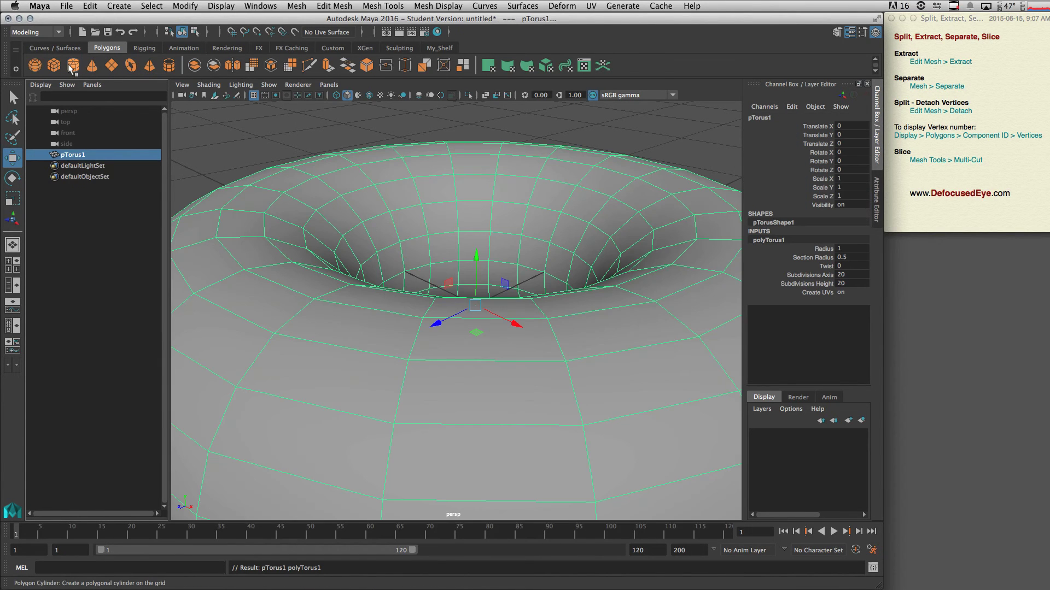
pyautogui.click(73, 65)
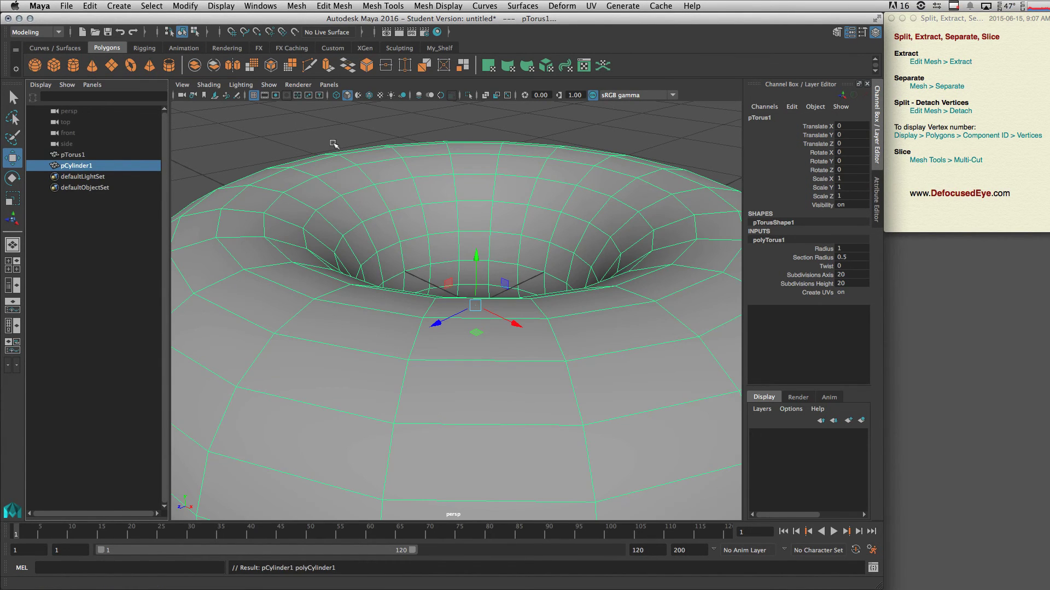
pyautogui.keyDown('alt'); pyautogui.moveTo(637, 300); pyautogui.dragTo(455, 285, button='right'); pyautogui.keyUp('alt')
pyautogui.keyDown('alt'); pyautogui.moveTo(456, 285); pyautogui.dragTo(534, 324); pyautogui.keyUp('alt')
# Marquee-select both the torus and the cylinder.
pyautogui.moveTo(675, 166); pyautogui.dragTo(307, 444)
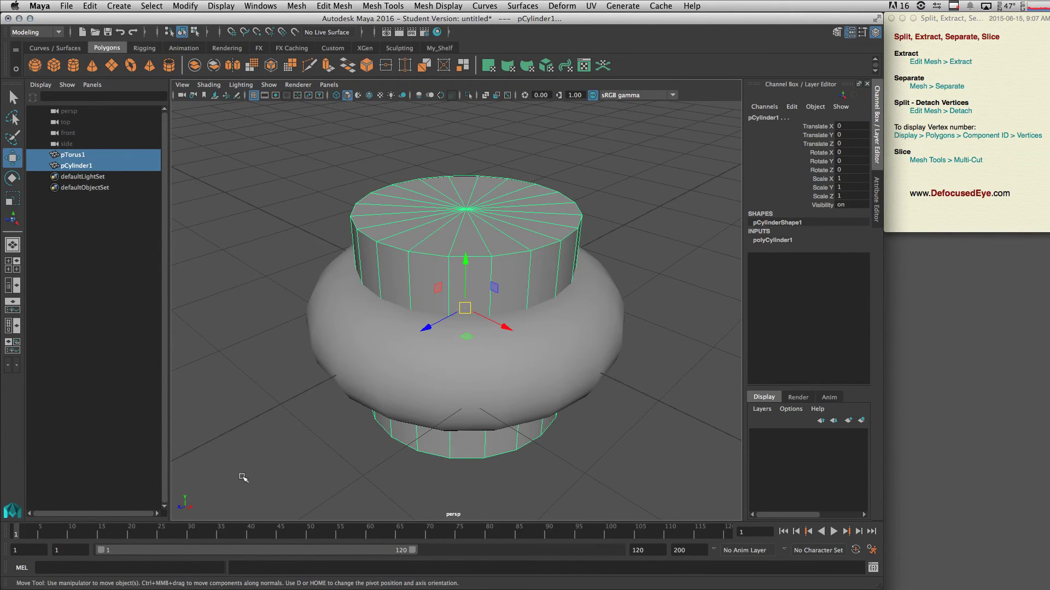
pyautogui.click(837, 32)
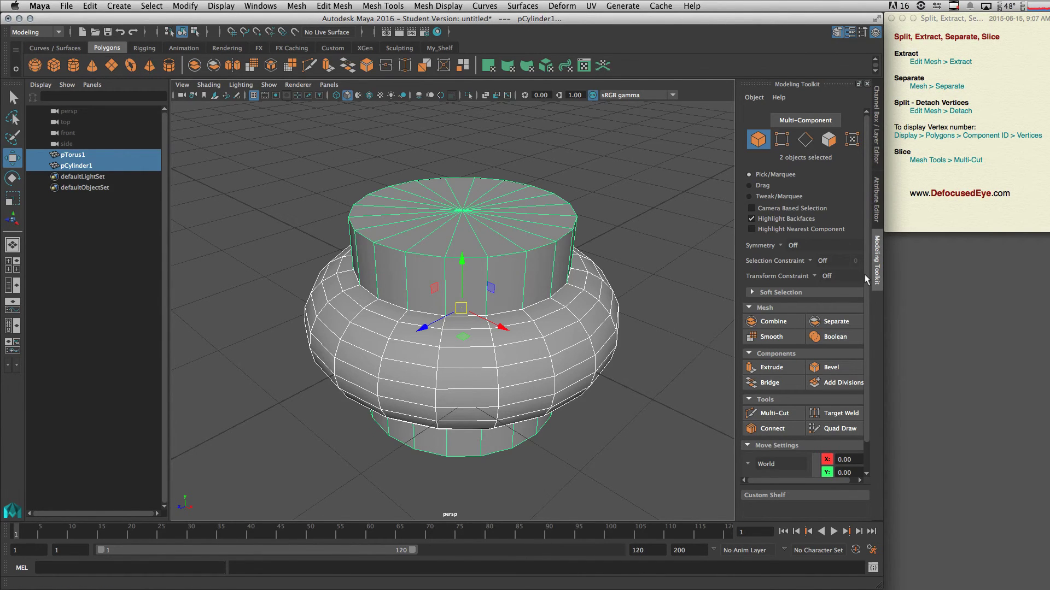
pyautogui.scroll(-2, 860, 301)
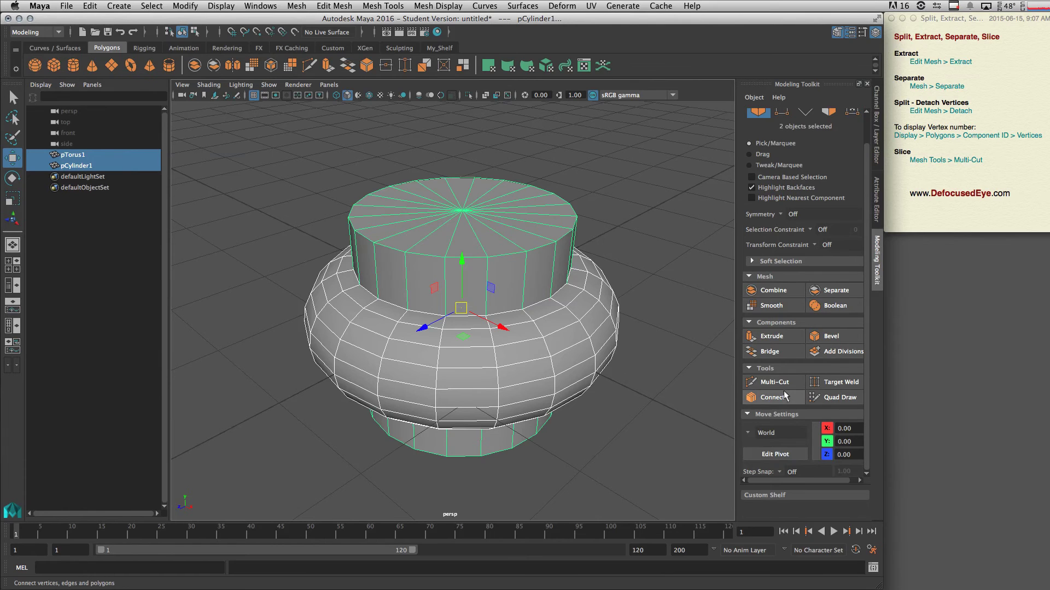
# Combine the torus and cylinder into one mesh, pTorus2.
pyautogui.click(770, 291)
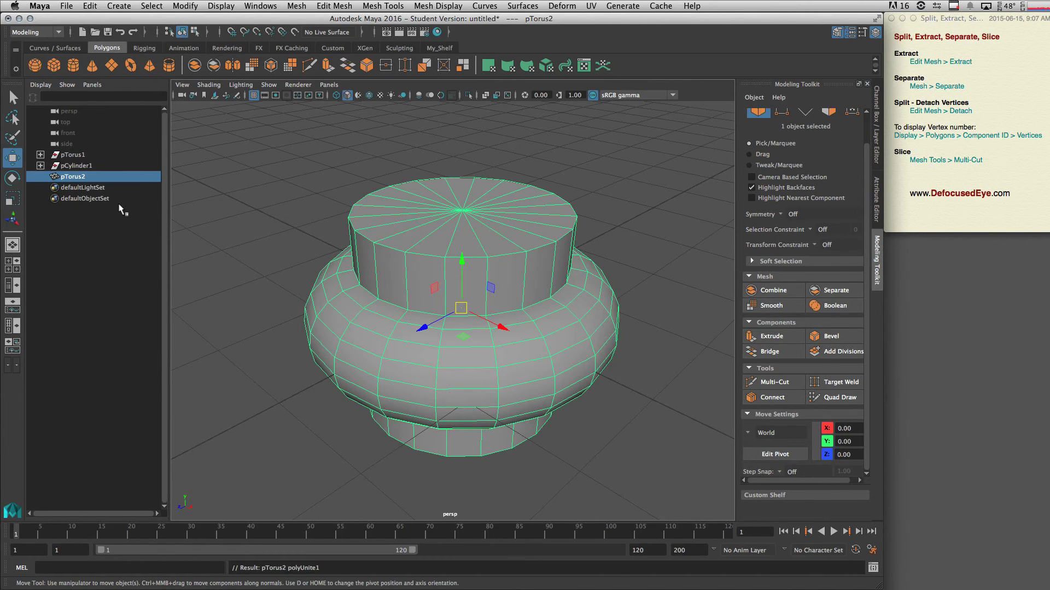
pyautogui.scroll(-3, 613, 295)
pyautogui.keyDown('alt'); pyautogui.moveTo(612, 295); pyautogui.dragTo(343, 162); pyautogui.keyUp('alt')
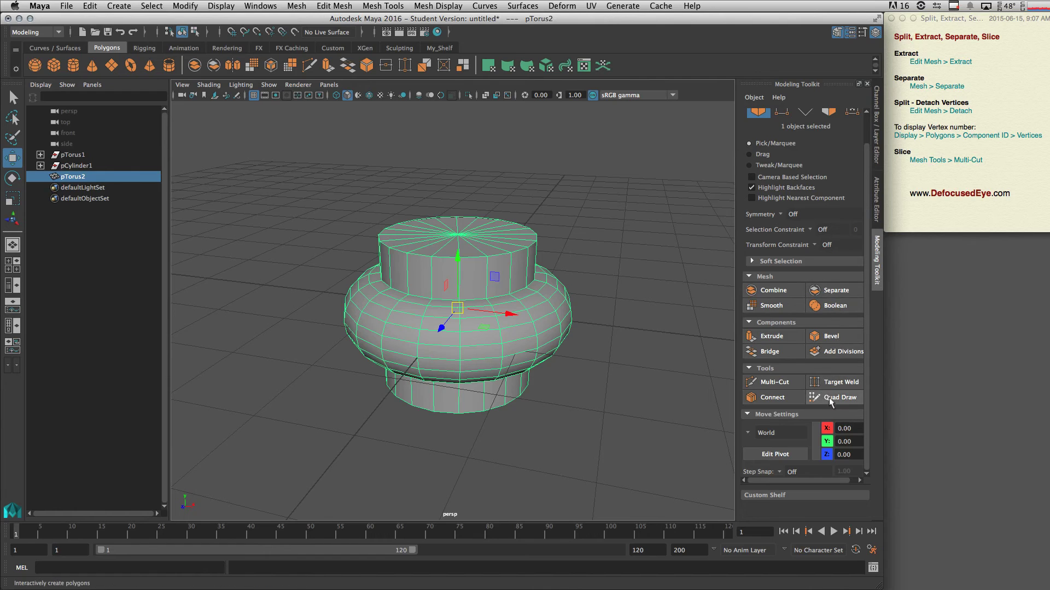
# Draw a Multi-Cut slice line across the combined mesh and commit the cut edges.
pyautogui.click(779, 383)
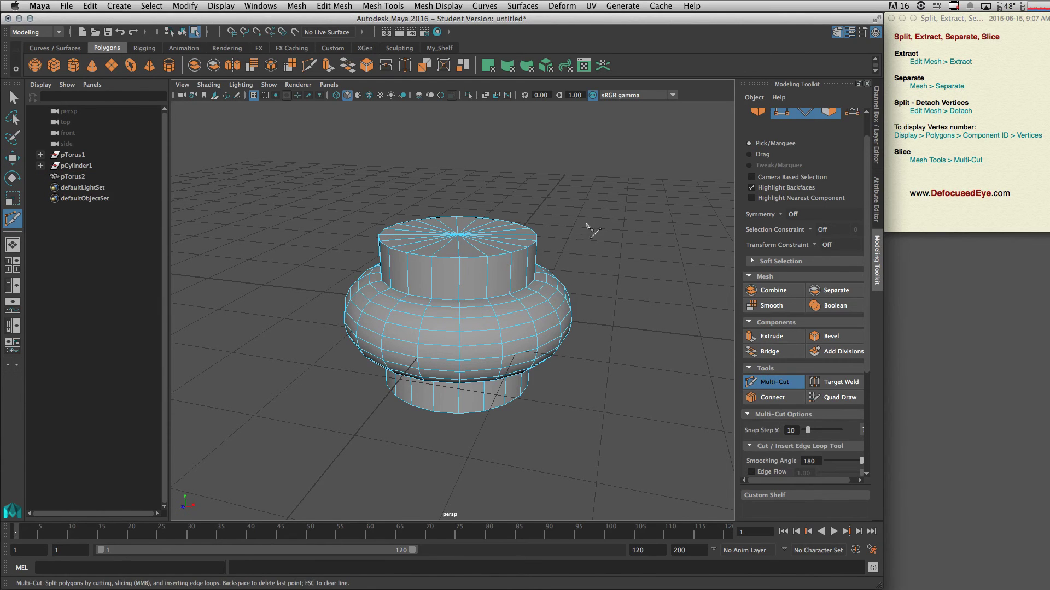
pyautogui.moveTo(582, 215); pyautogui.dragTo(351, 425)
pyautogui.moveTo(581, 213); pyautogui.dragTo(579, 193)
pyautogui.press('Return')
# Undo the pending slice point and bring up the Mesh Tools menu.
pyautogui.keyDown('alt'); pyautogui.moveTo(527, 358); pyautogui.dragTo(485, 298); pyautogui.keyUp('alt')
pyautogui.rightClick(485, 296)
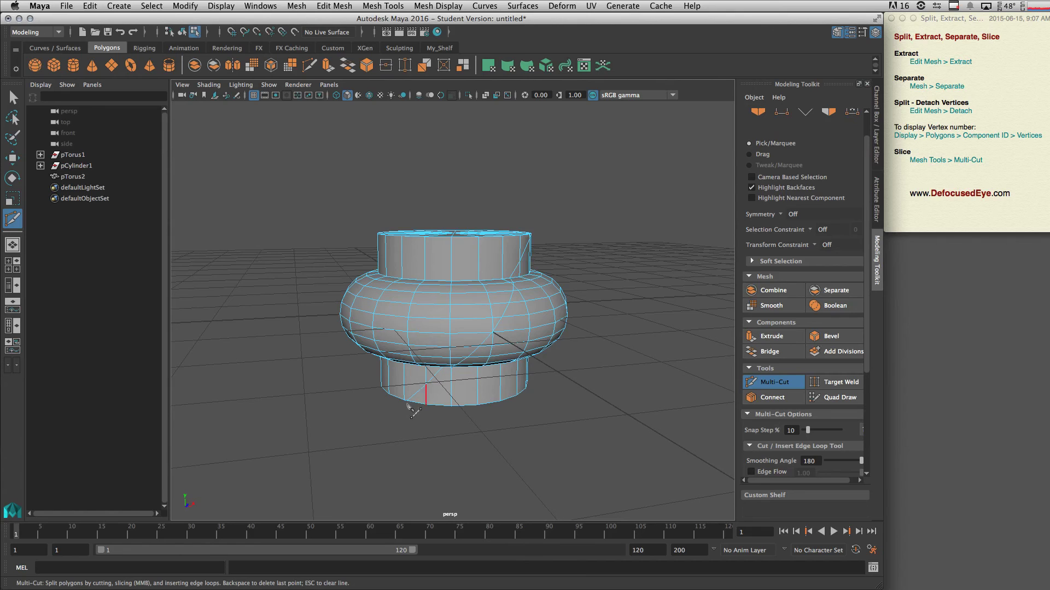
pyautogui.keyDown('alt'); pyautogui.moveTo(621, 293); pyautogui.dragTo(612, 300); pyautogui.keyUp('alt')
pyautogui.hotkey('ctrl', 'z')
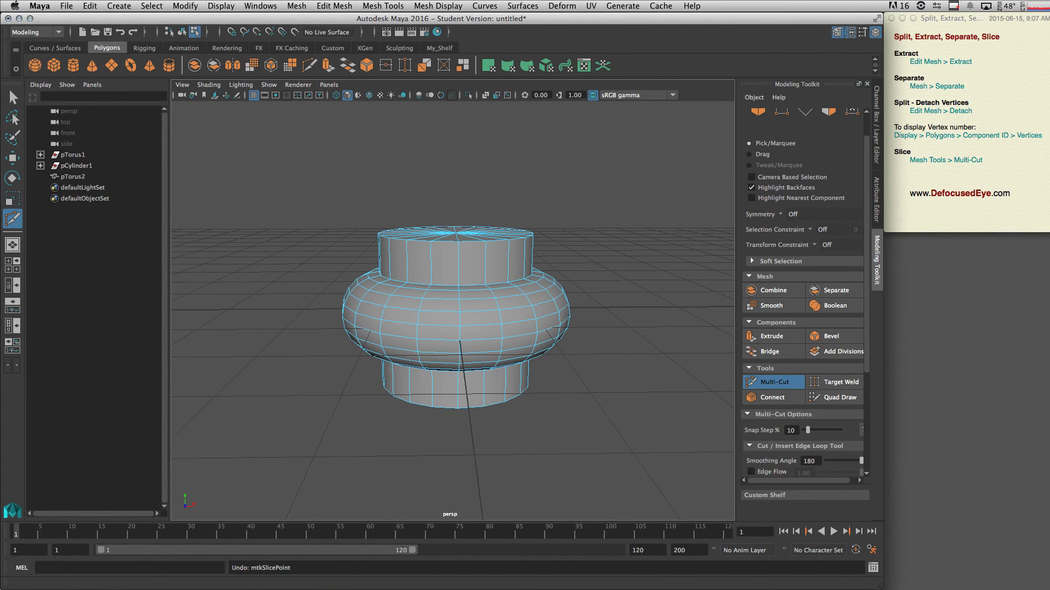
pyautogui.click(334, 6)
pyautogui.moveTo(383, 5)
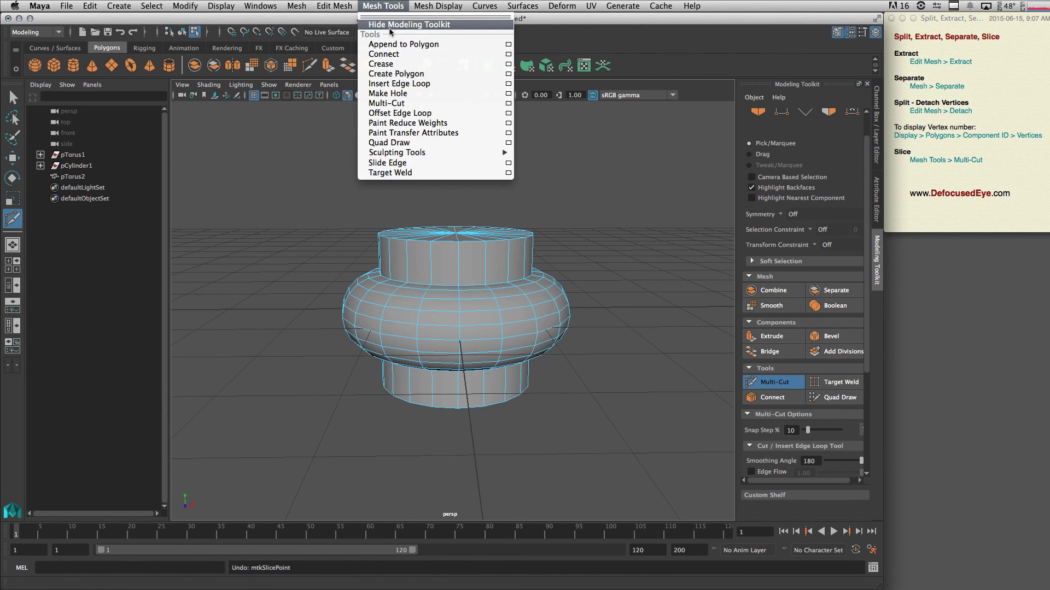
# Open the Multi-Cut option box and test a slice that deletes the mesh's right half.
pyautogui.click(508, 103)
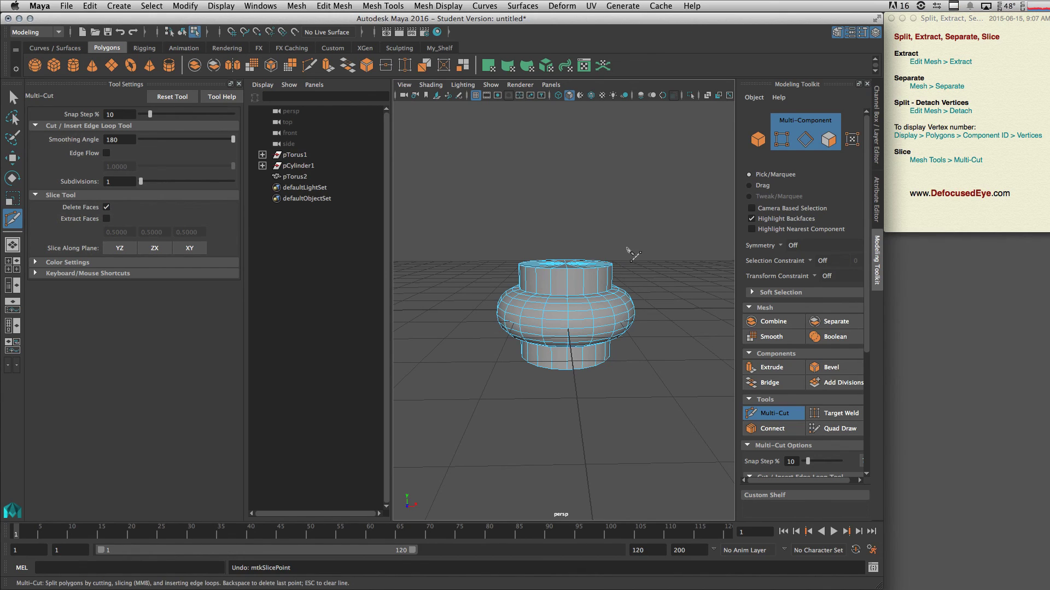
pyautogui.click(510, 380)
pyautogui.moveTo(511, 380); pyautogui.dragTo(513, 381)
pyautogui.press('Return')
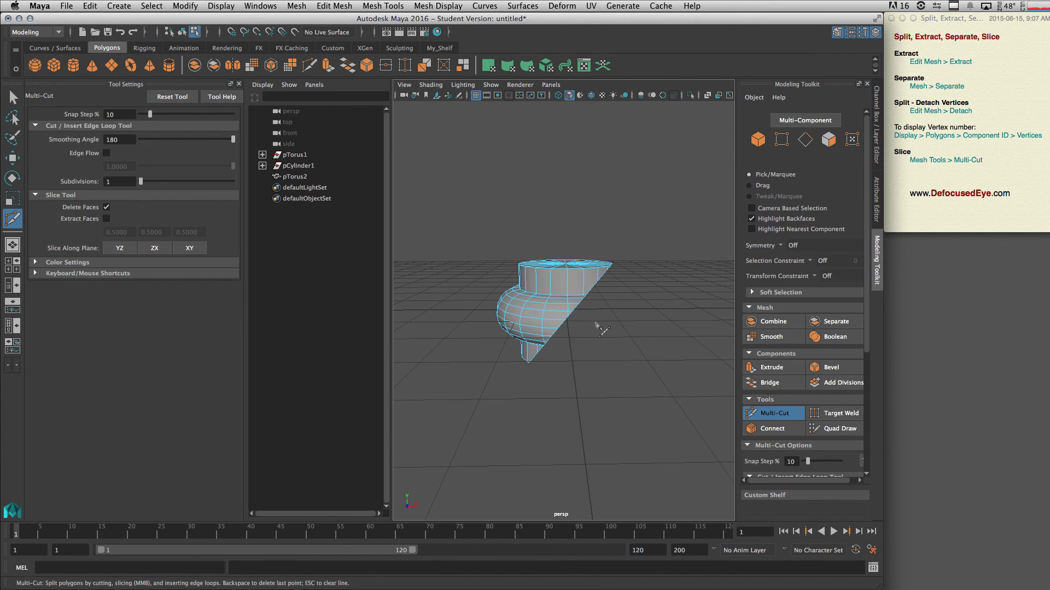
# Undo the test slice, redraw the slice line, and enable Extract Faces.
pyautogui.moveTo(581, 378)
pyautogui.keyDown('alt'); pyautogui.mouseDown()
pyautogui.moveTo(568, 352)
pyautogui.moveTo(576, 368)
pyautogui.mouseUp(); pyautogui.keyUp('alt')
pyautogui.hotkey('ctrl', 'z')
pyautogui.hotkey('ctrl', 'z')
pyautogui.hotkey('ctrl', 'z')
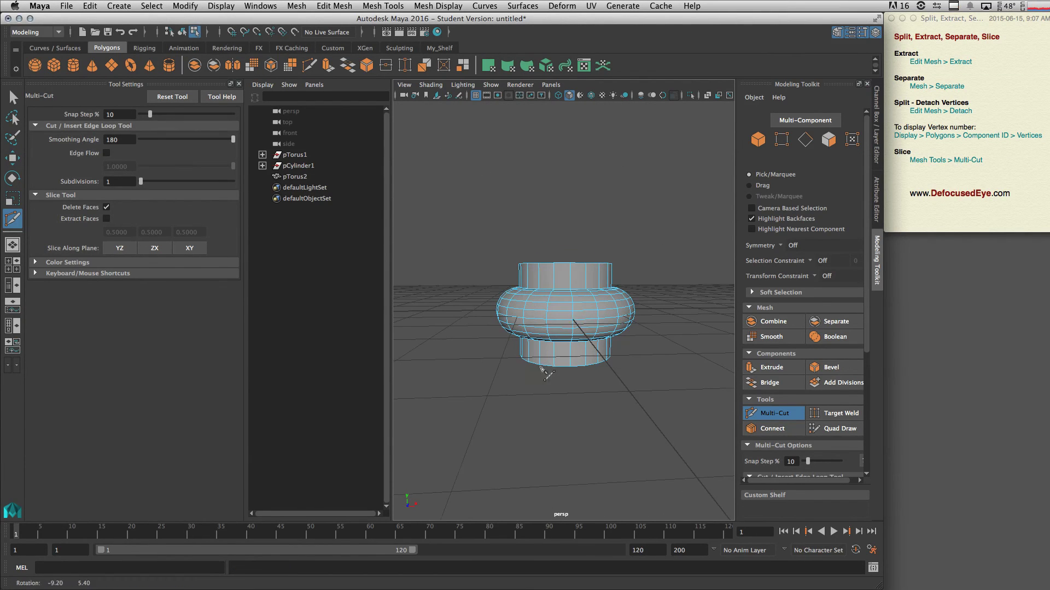
pyautogui.click(517, 389)
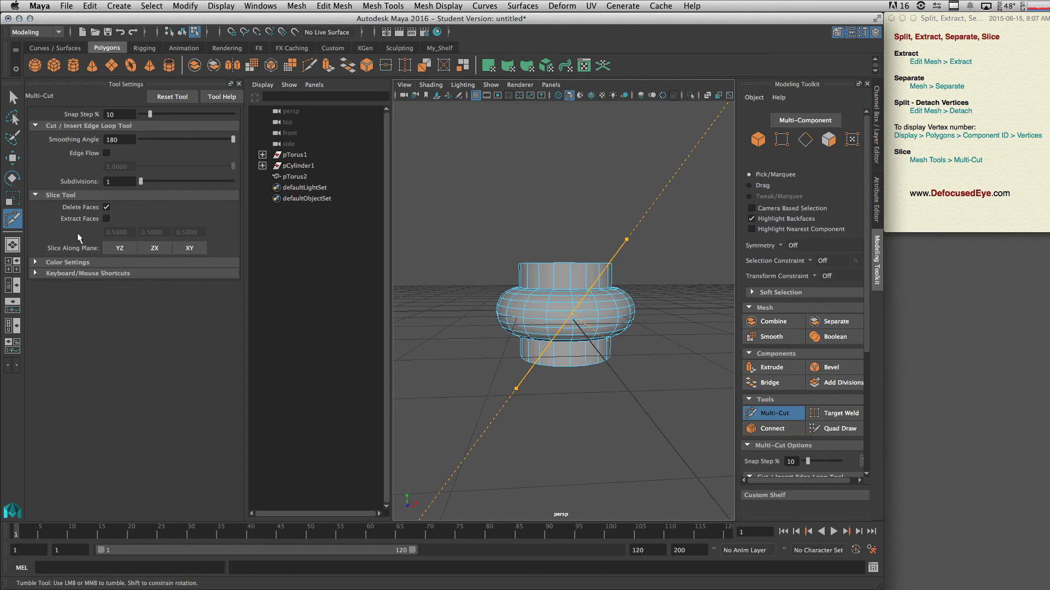
pyautogui.click(106, 219)
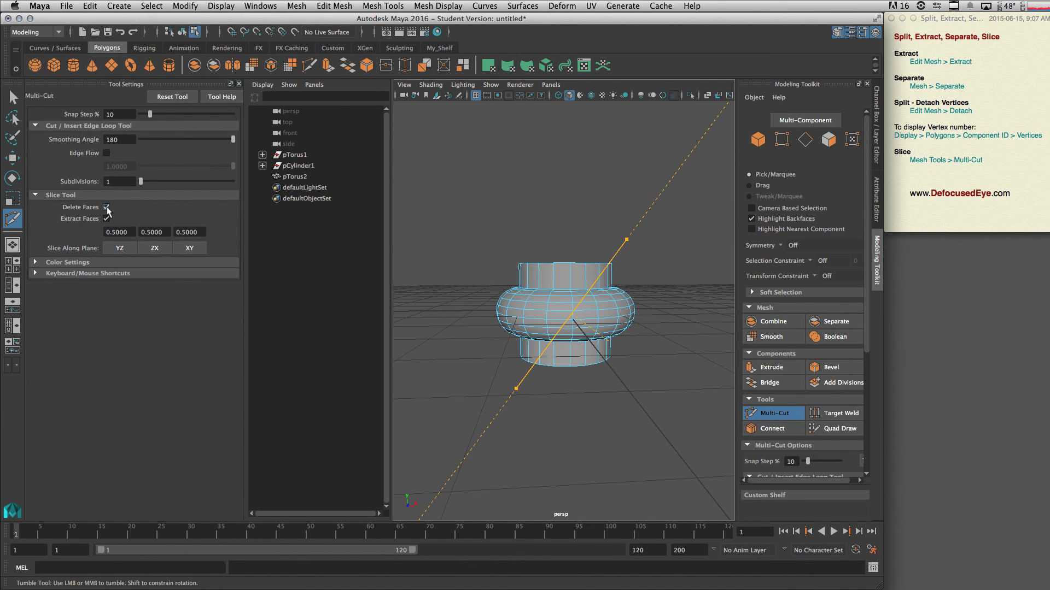
# Uncheck Delete Faces, commit the diagonal slice with pieces pulled apart, then disable Extract Faces.
pyautogui.click(106, 208)
pyautogui.press('Return')
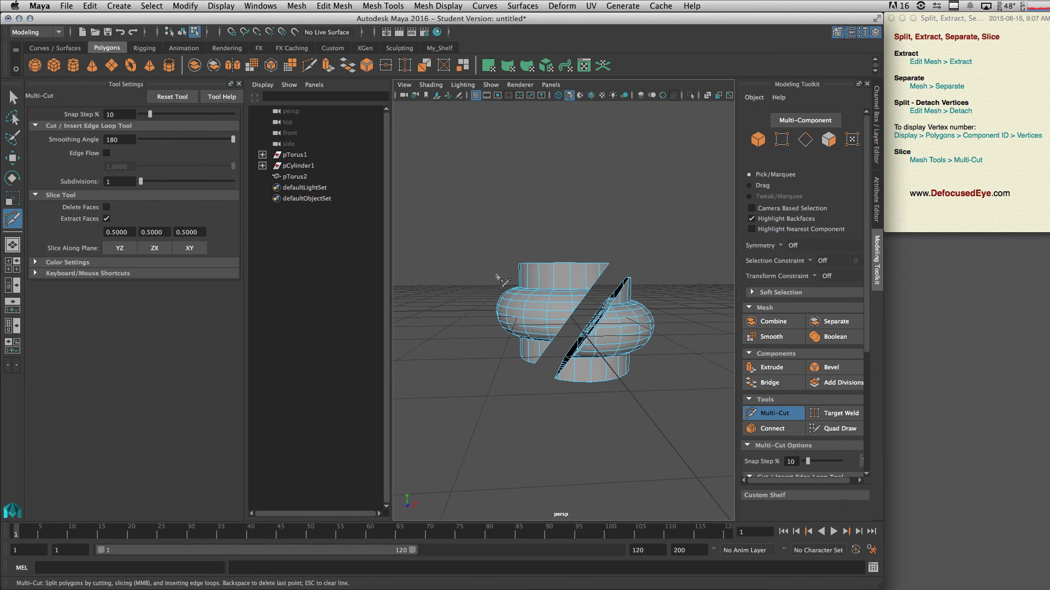
pyautogui.moveTo(591, 334)
pyautogui.keyDown('alt'); pyautogui.mouseDown()
pyautogui.moveTo(521, 309)
pyautogui.moveTo(575, 347)
pyautogui.moveTo(571, 334)
pyautogui.mouseUp(); pyautogui.keyUp('alt')
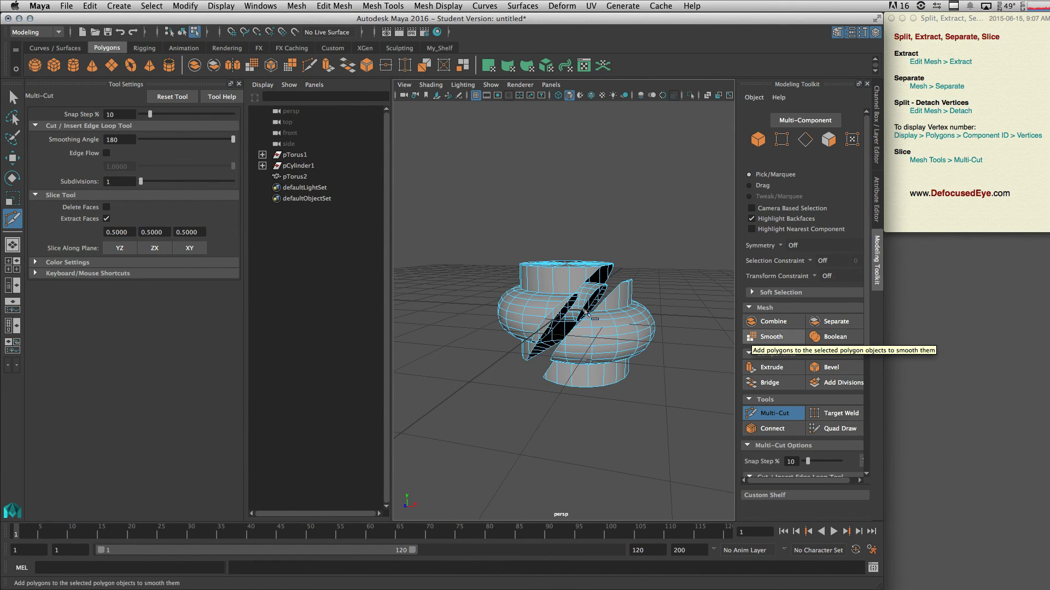
pyautogui.click(107, 219)
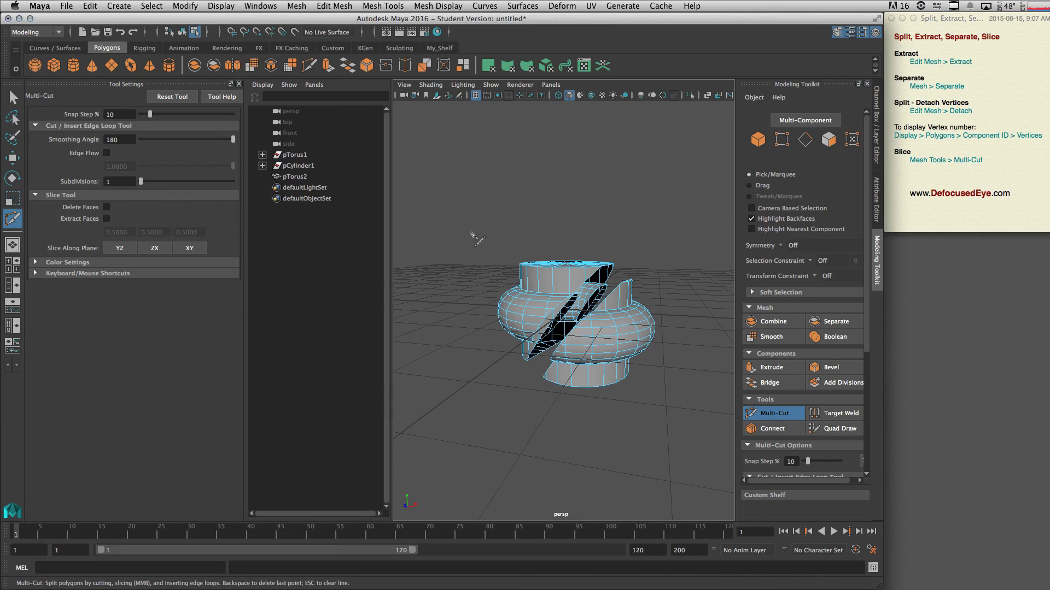